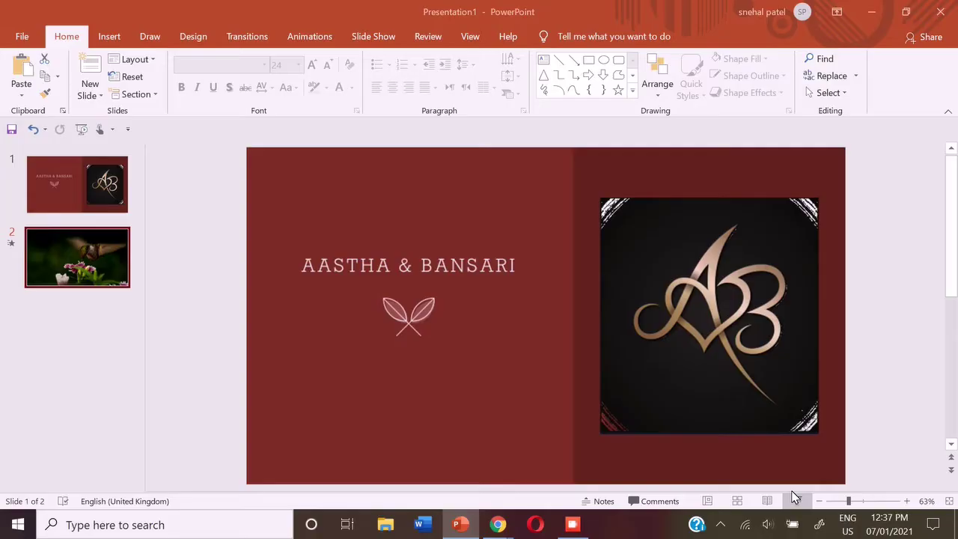
Show slide 2, with its full-slide hummingbird video and empty title placeholders
mouse_move(293, 321)
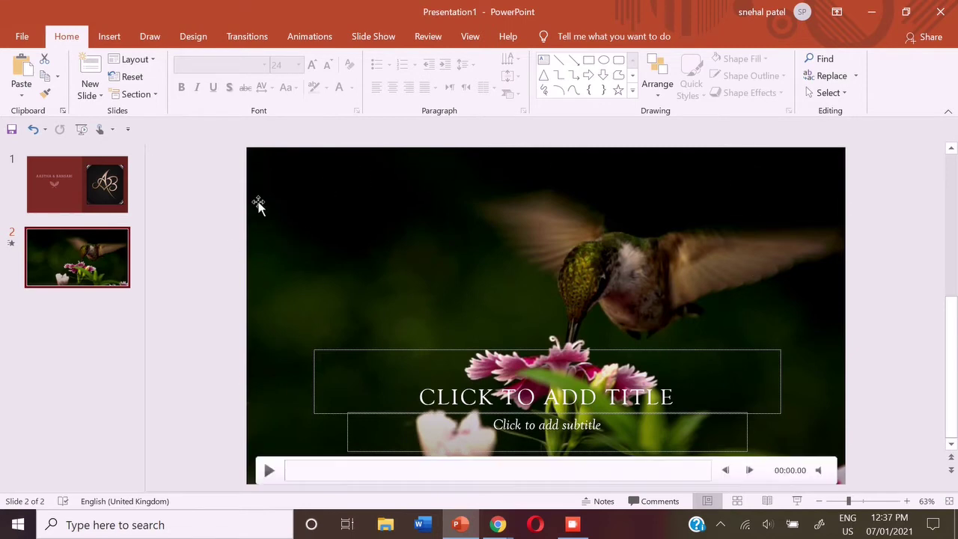
Title slide 2 'BIRD PUZZEL' and add a subtitle reading 'DONE BY:' plus the author's name
left_click(644, 399)
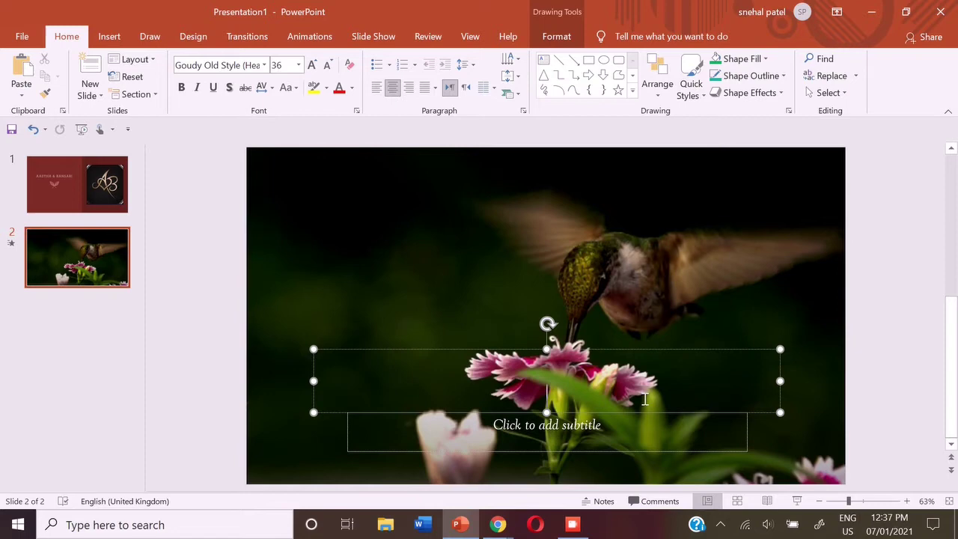
type("BIRD")
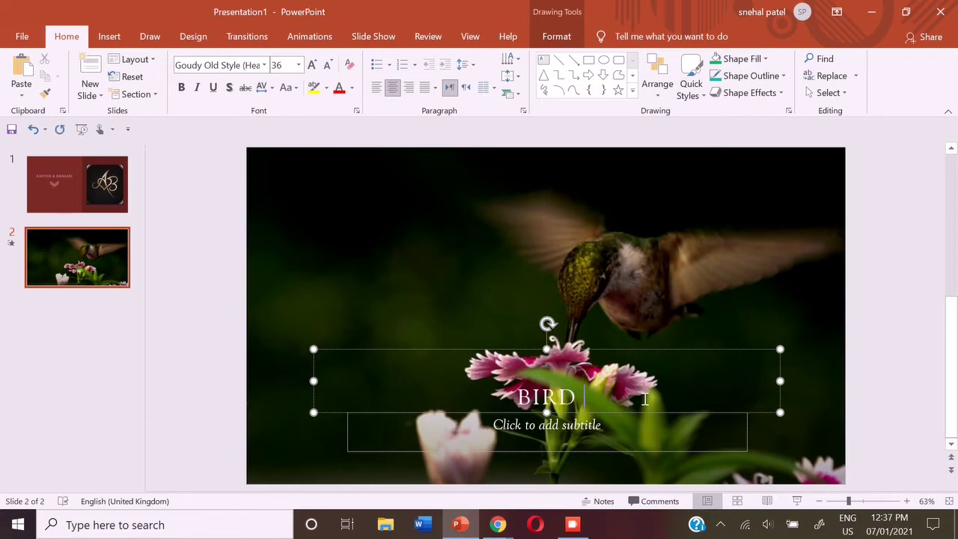
type(" PU")
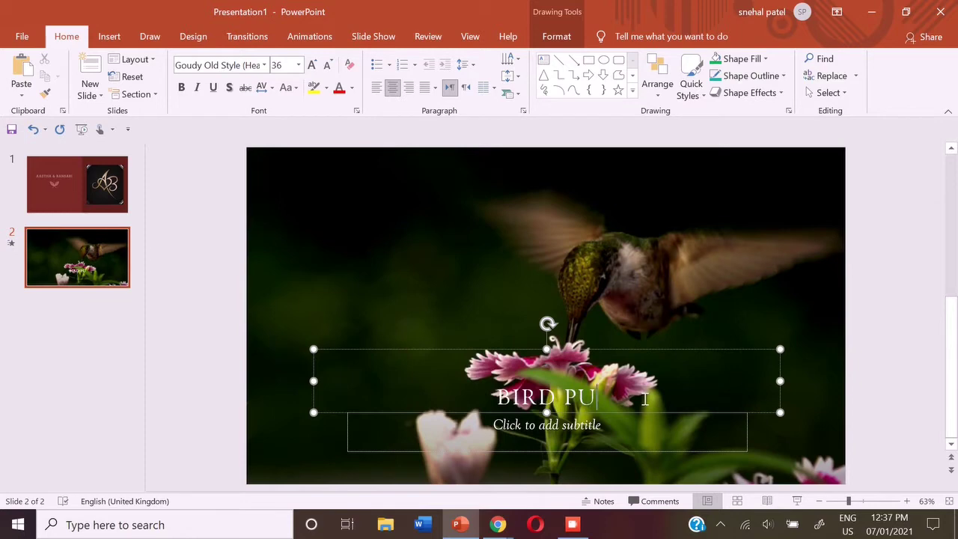
type("ZZEL")
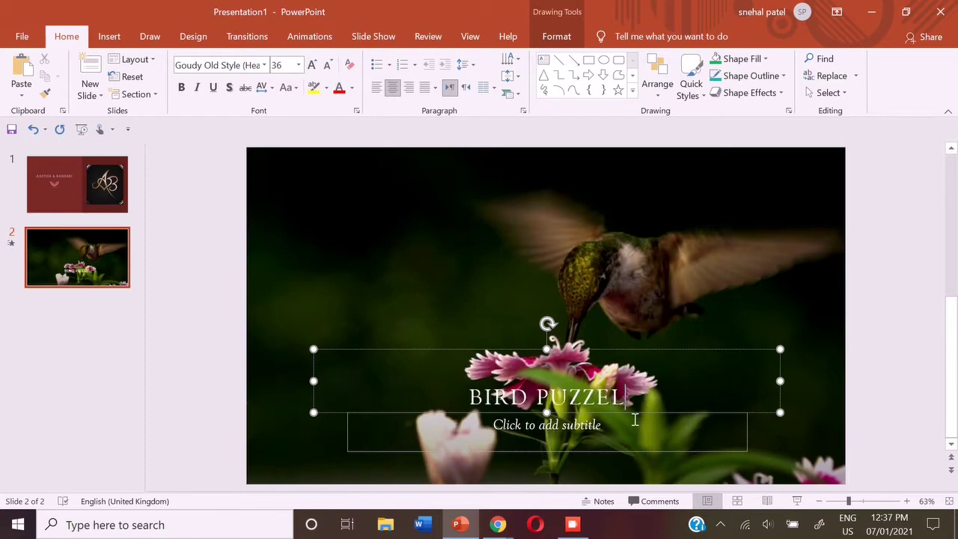
left_click(635, 424)
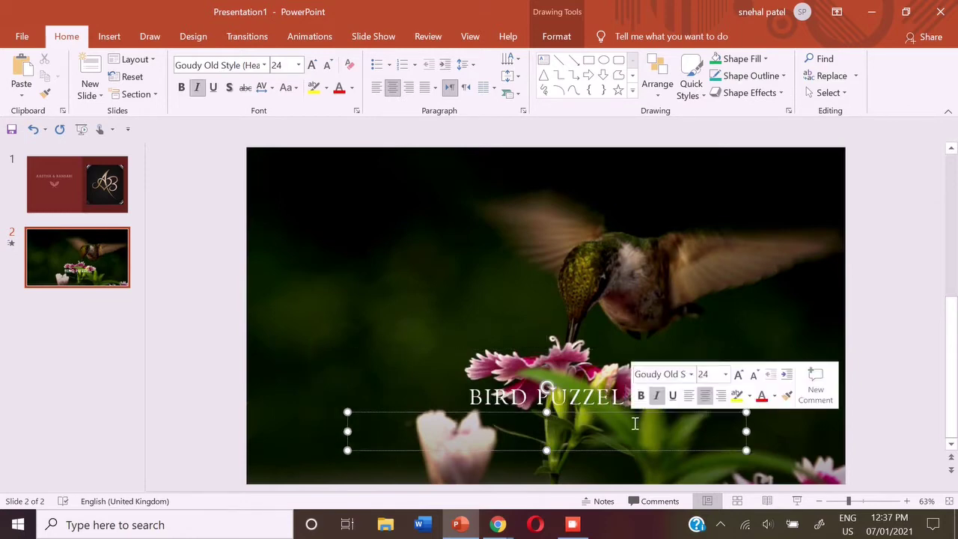
type("DONE")
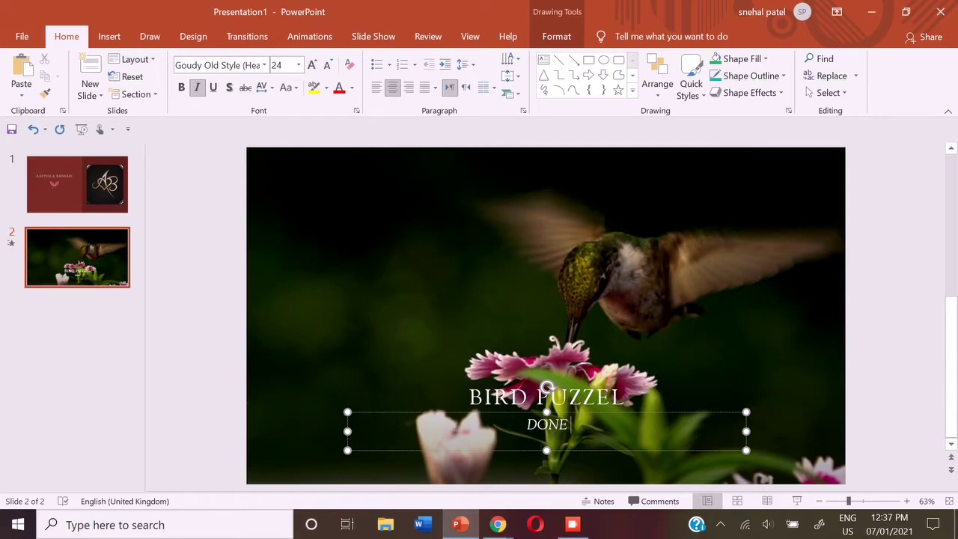
type(" BY:")
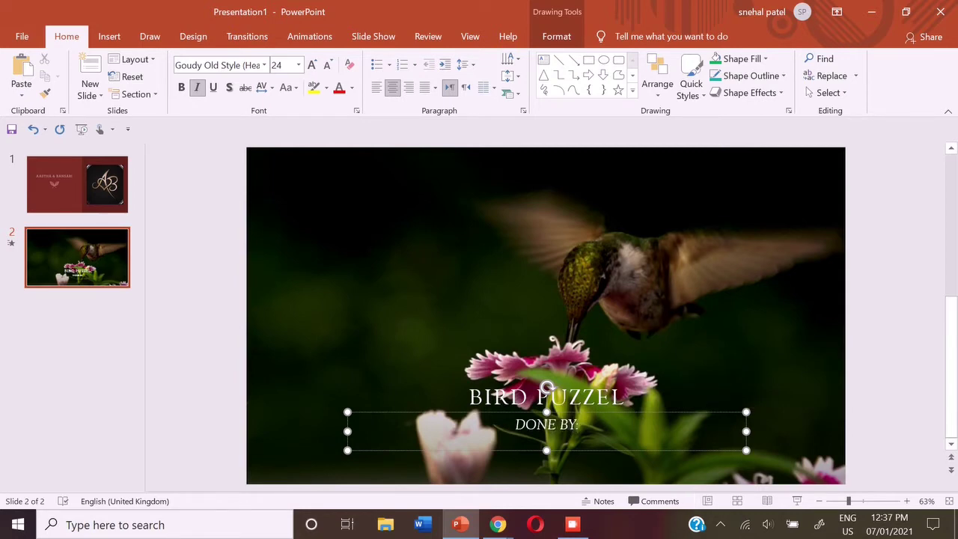
type("AASTHA PATEL")
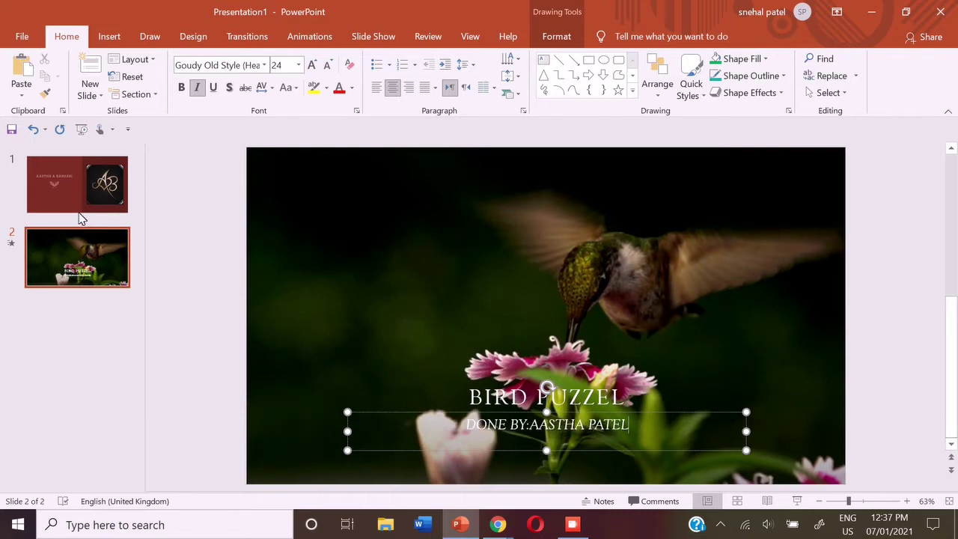
Add a blank third slide and start an online picture search
left_click(89, 90)
left_click(118, 300)
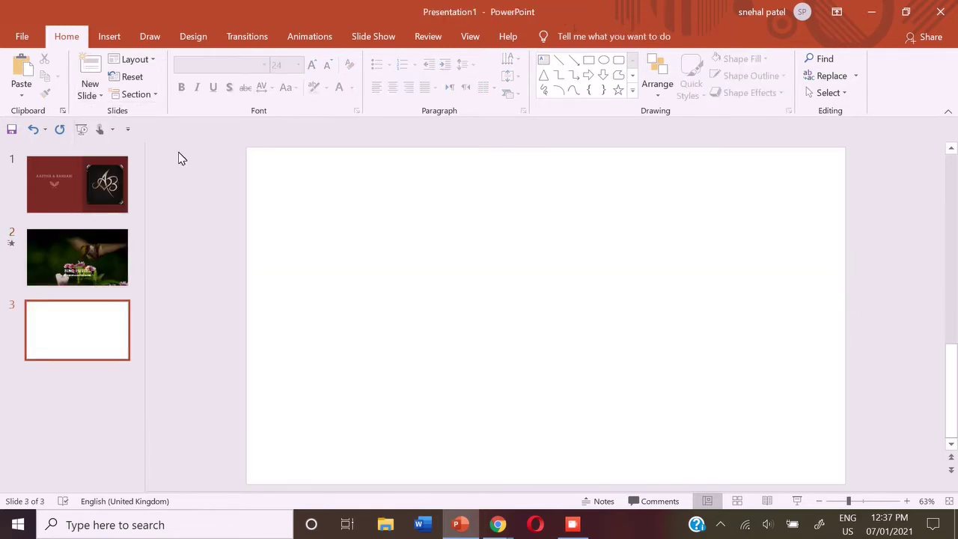
left_click(110, 38)
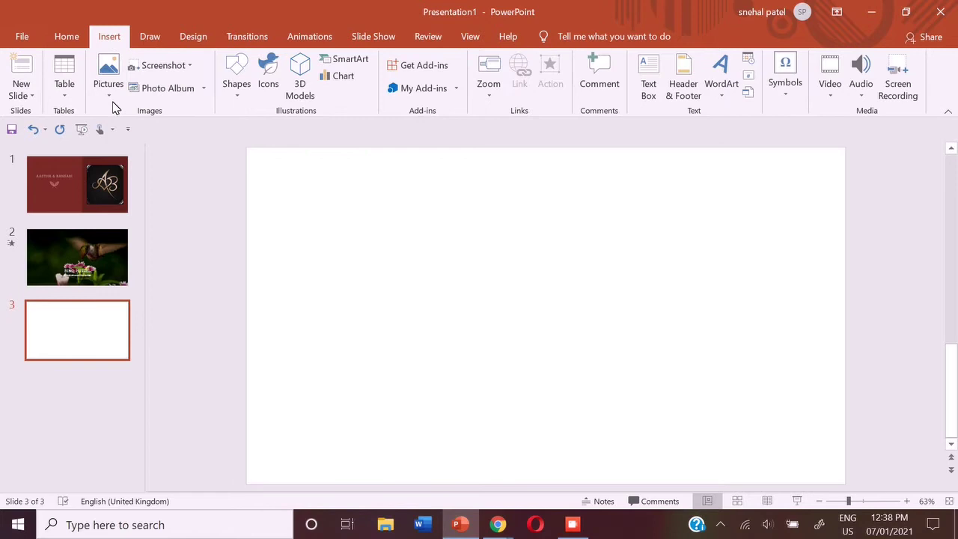
left_click(106, 80)
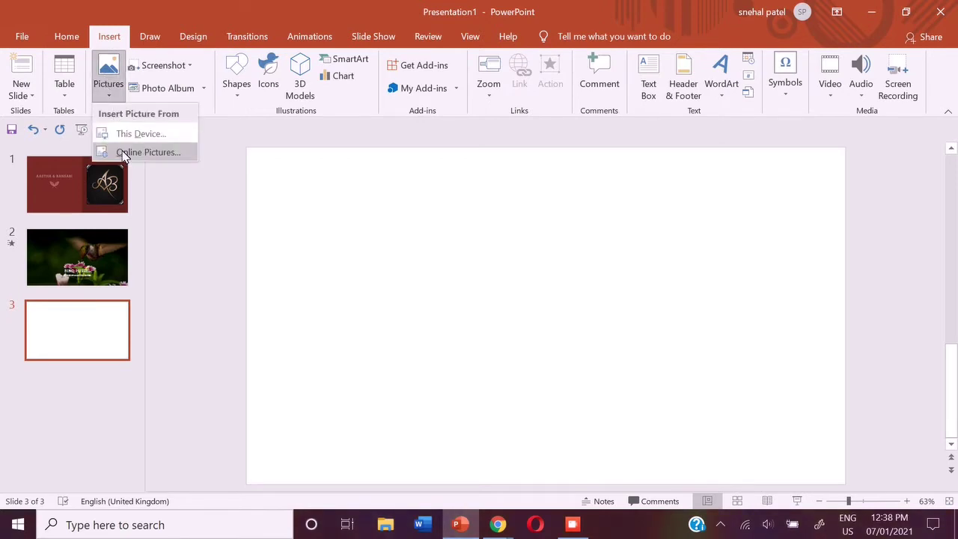
left_click(123, 153)
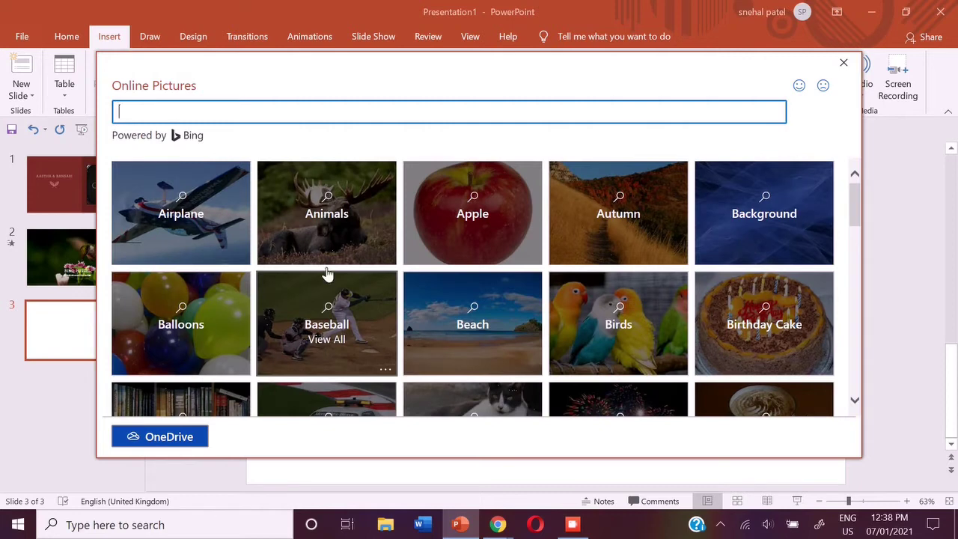
Search online pictures for 'HUMMING BIRD' and select the pink-throated hummingbird photo
left_click(629, 324)
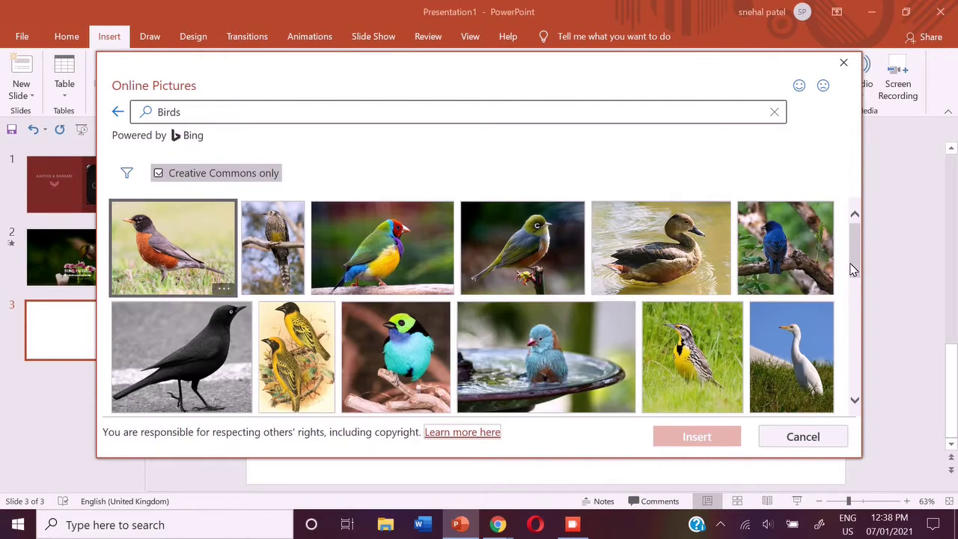
left_click_drag(854, 270, 869, 253)
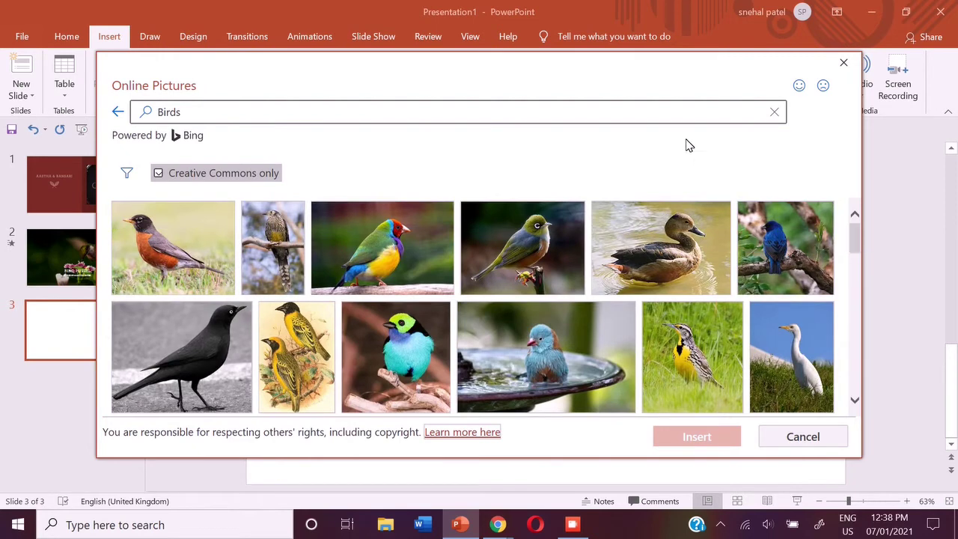
left_click(670, 116)
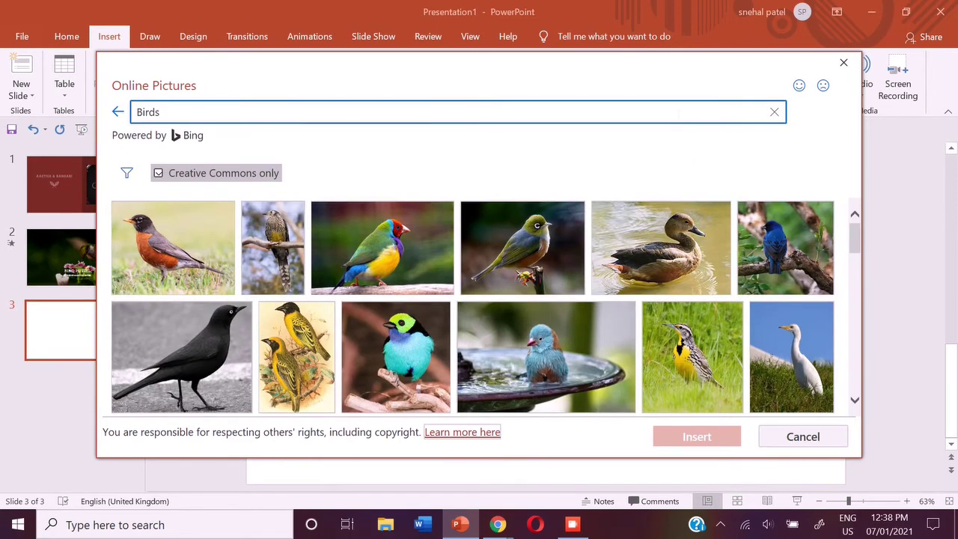
key("BackSpace")
key("BackSpace")
key("BackSpace")
key("BackSpace")
key("BackSpace")
type("HUMMING BIRD")
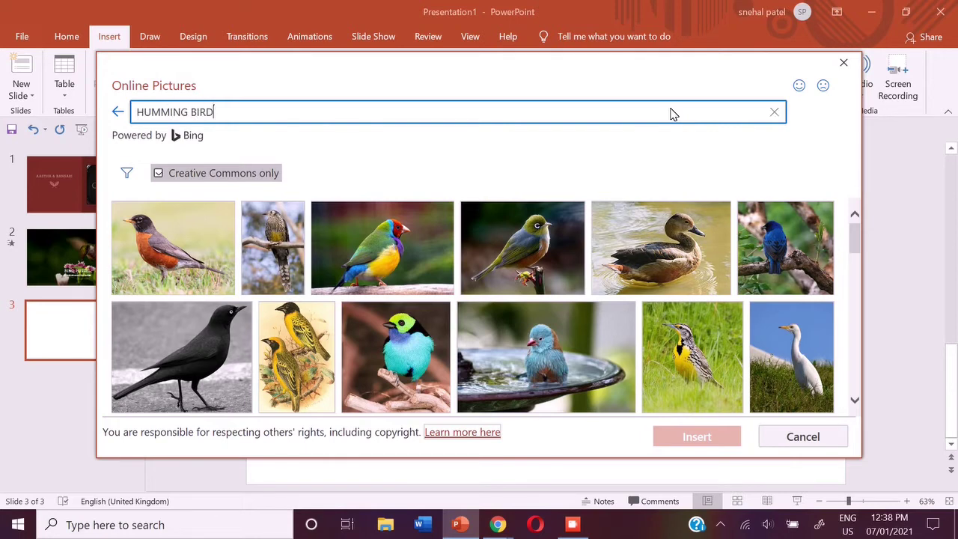
key("Return")
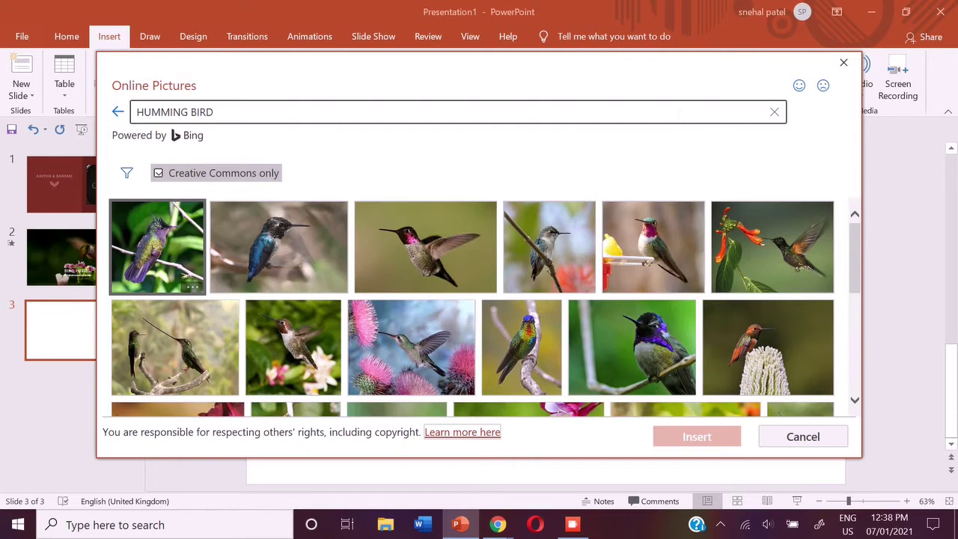
left_click(398, 244)
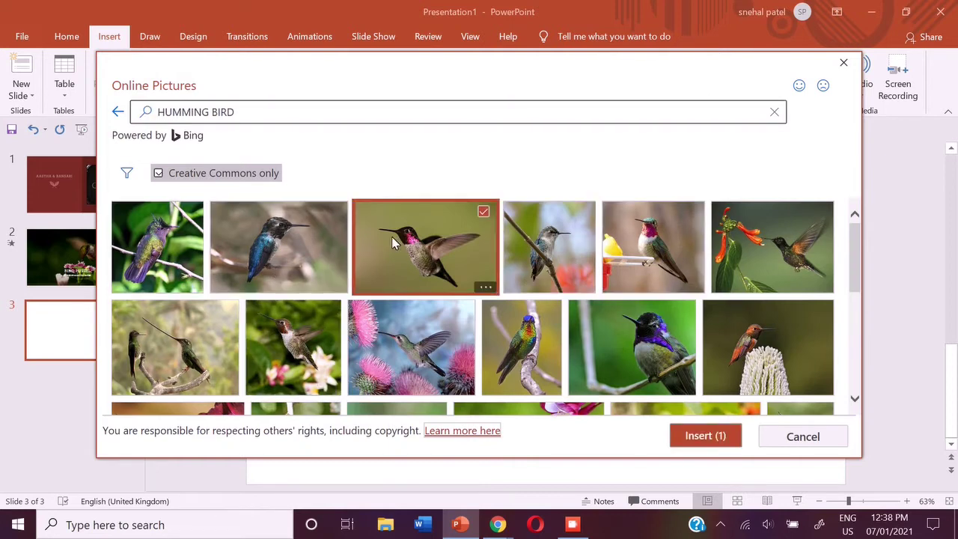
Insert the pink-throated hummingbird photo on slide 3 and stretch it to cover the slide
left_click(682, 435)
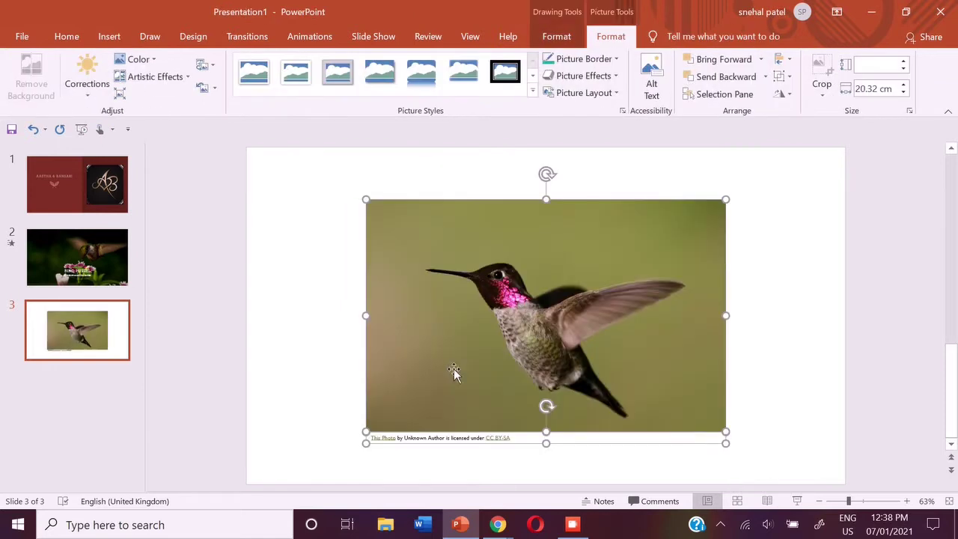
left_click_drag(367, 201, 291, 193)
left_click_drag(290, 293, 246, 298)
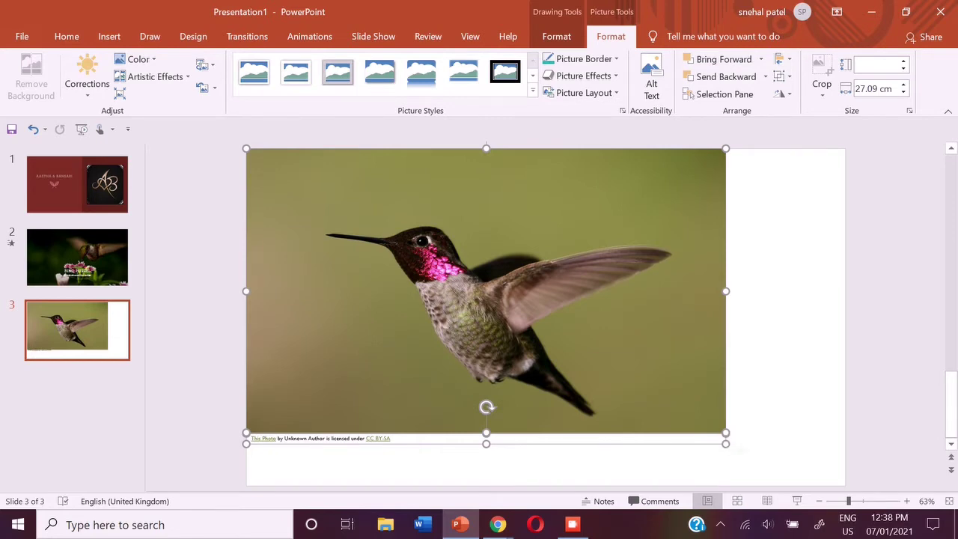
left_click_drag(726, 436, 741, 450)
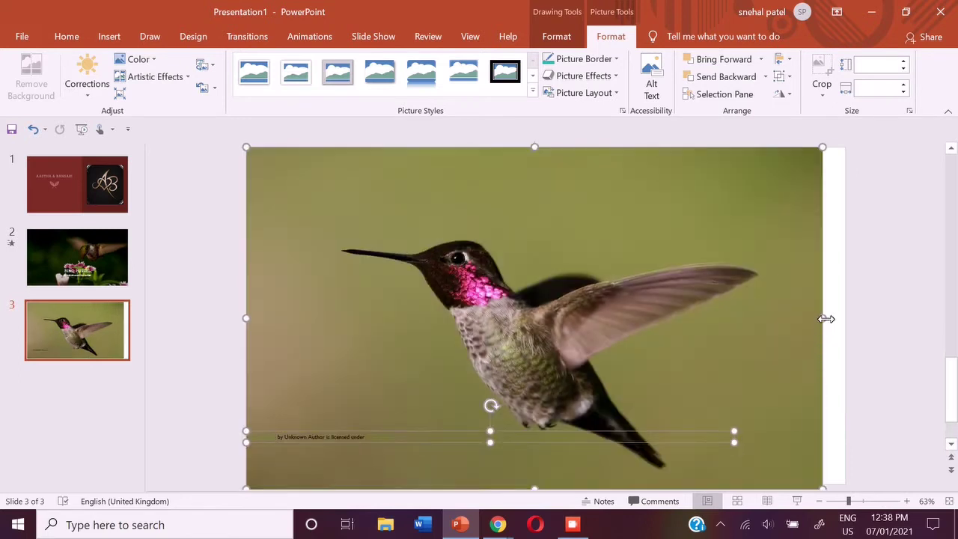
left_click_drag(823, 317, 847, 319)
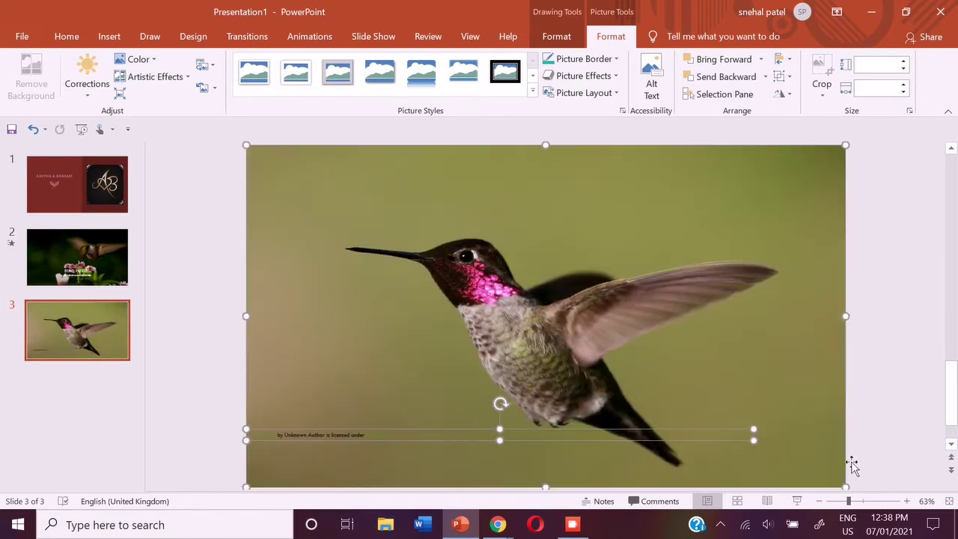
left_click_drag(846, 488, 836, 481)
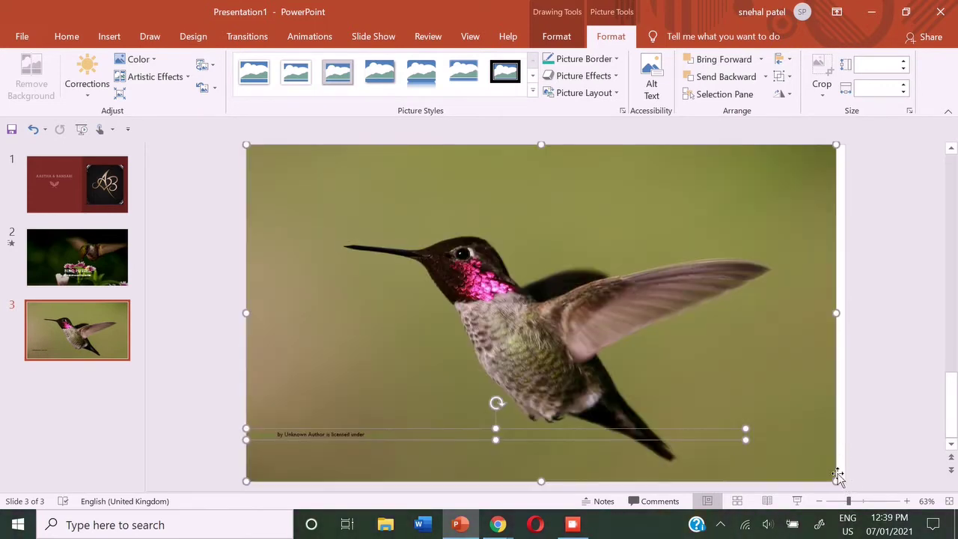
left_click_drag(836, 310, 846, 315)
left_click(106, 37)
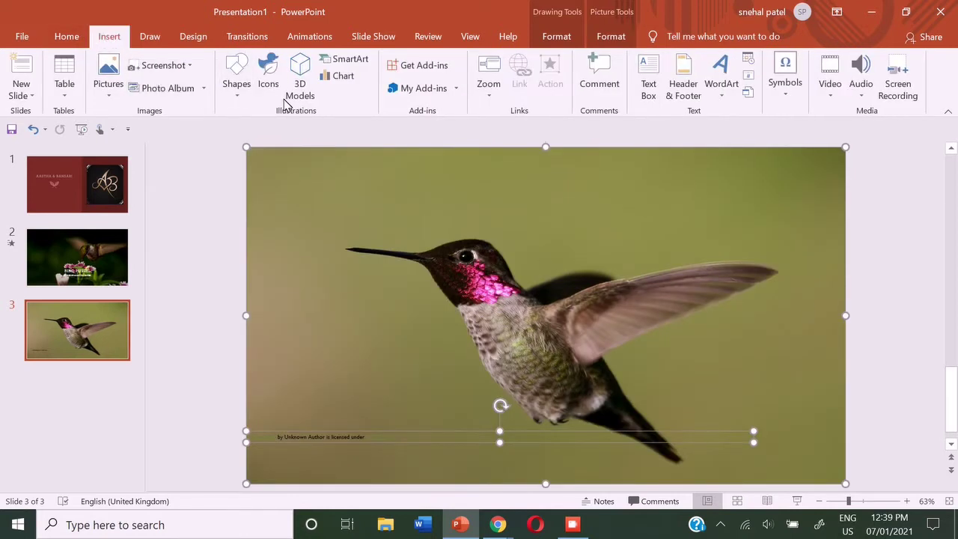
Draw a teal rectangle at the top-left and copy it into a 4-by-7 grid over the photo
left_click(236, 98)
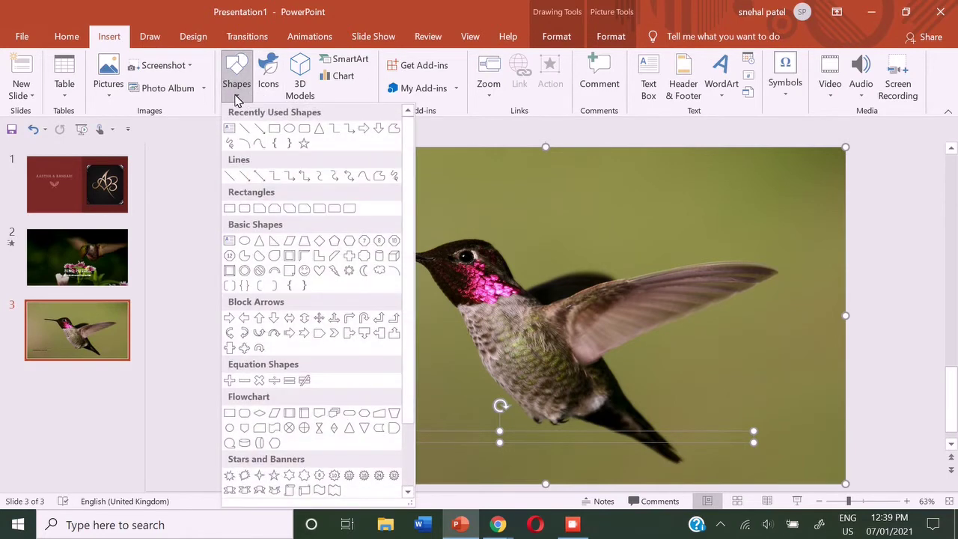
left_click(269, 130)
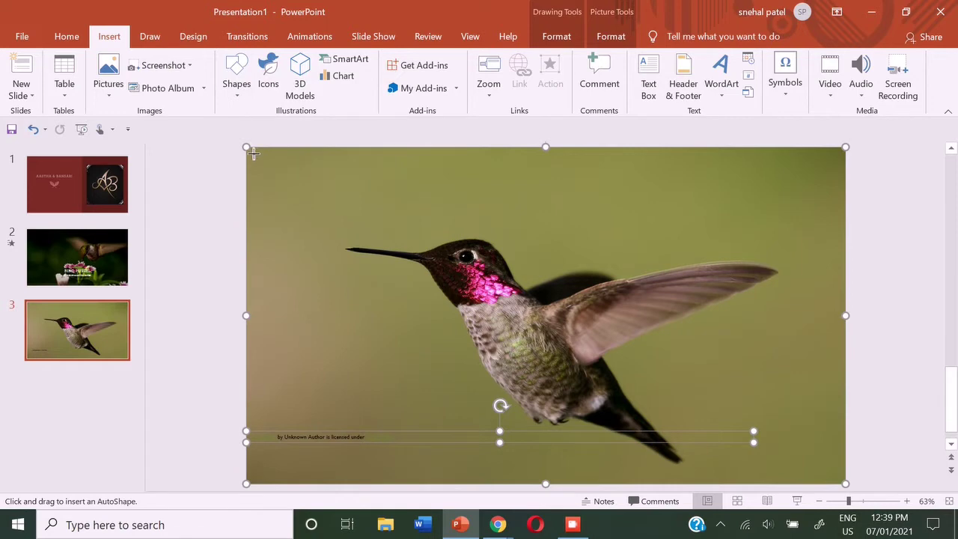
left_click_drag(253, 153, 329, 225)
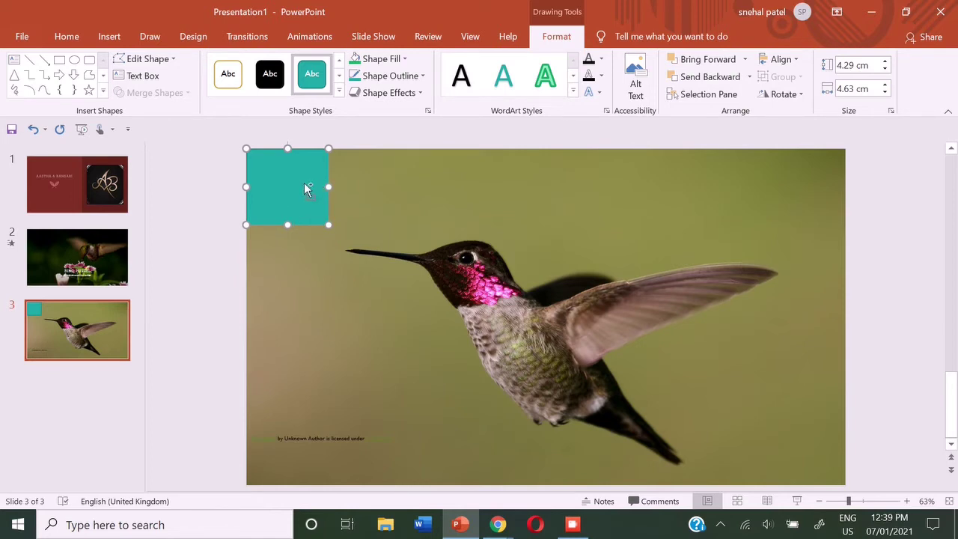
left_click_drag(304, 188, 790, 177)
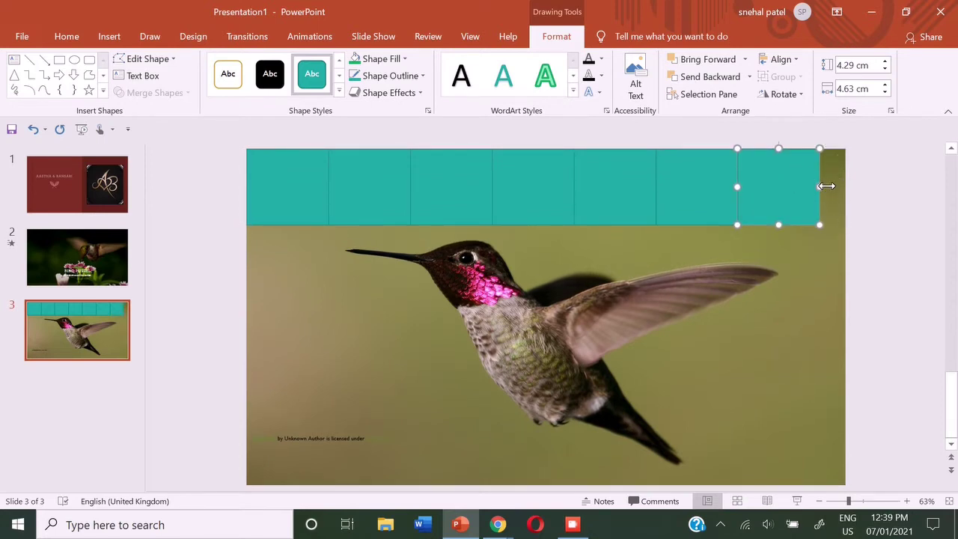
left_click_drag(830, 196, 846, 187)
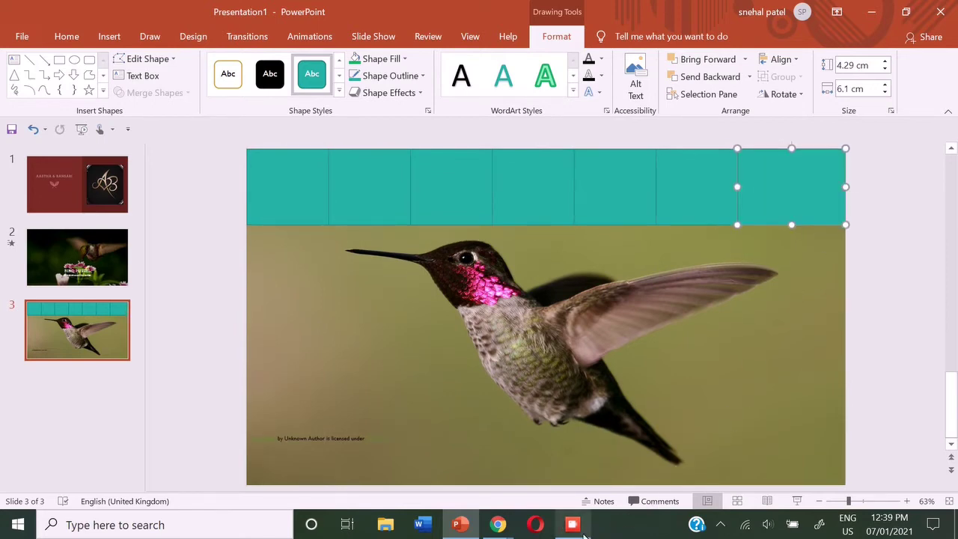
mouse_move(583, 530)
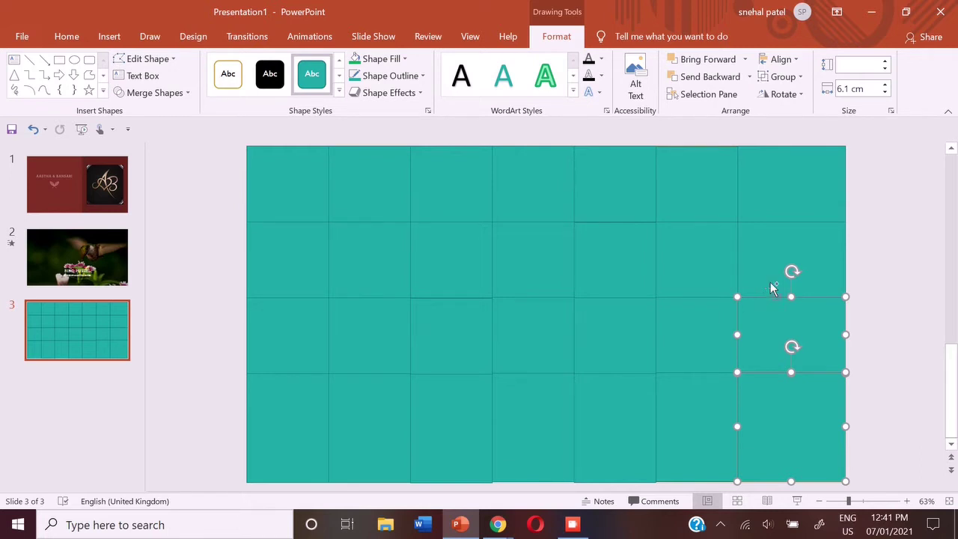
Select every teal square in the grid together
left_click(771, 285, "shift")
left_click(778, 187, "shift")
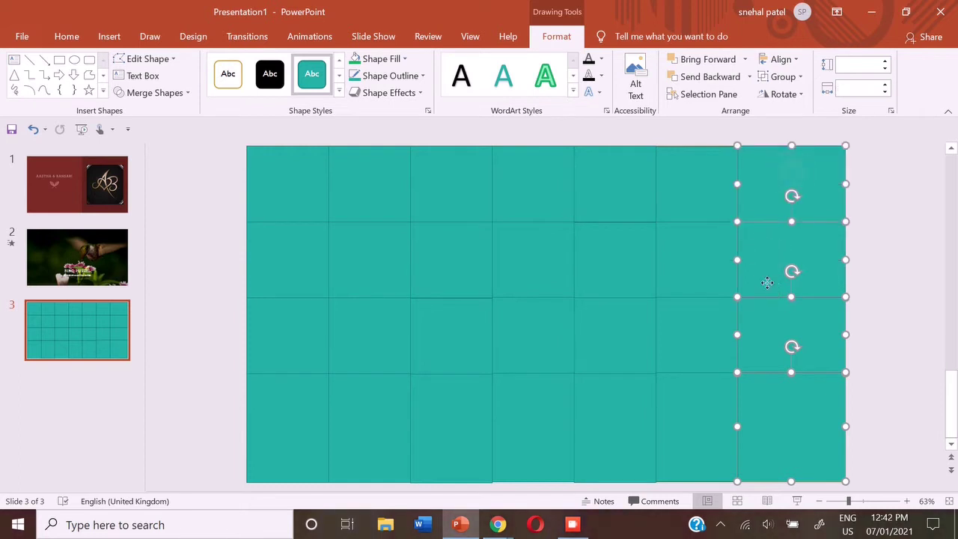
left_click(696, 187, "shift")
left_click(696, 262, "shift")
left_click(695, 335, "shift")
left_click(693, 419, "shift")
left_click(614, 334, "shift")
left_click(613, 427, "shift")
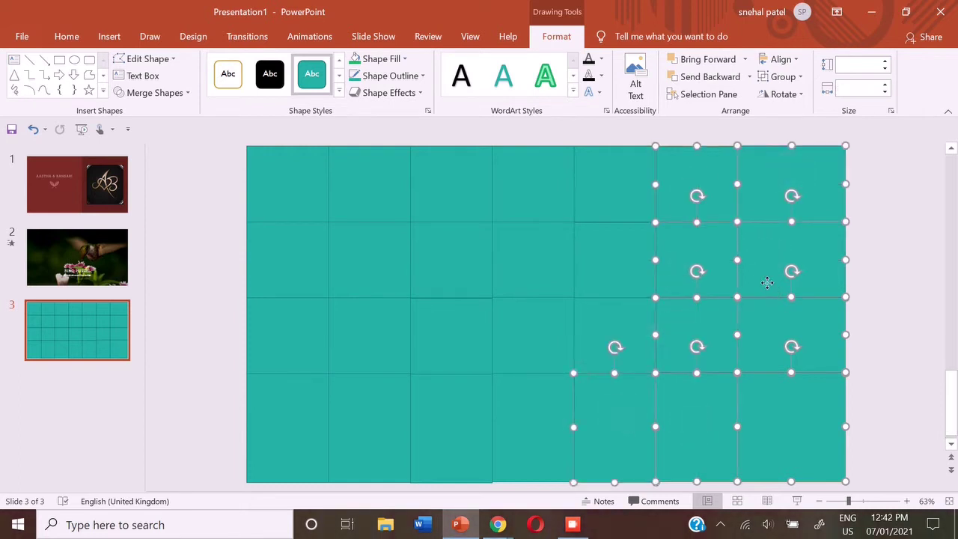
left_click(614, 259, "shift")
left_click(613, 183, "shift")
left_click(533, 187, "shift")
left_click(543, 254, "shift")
left_click(453, 191, "shift")
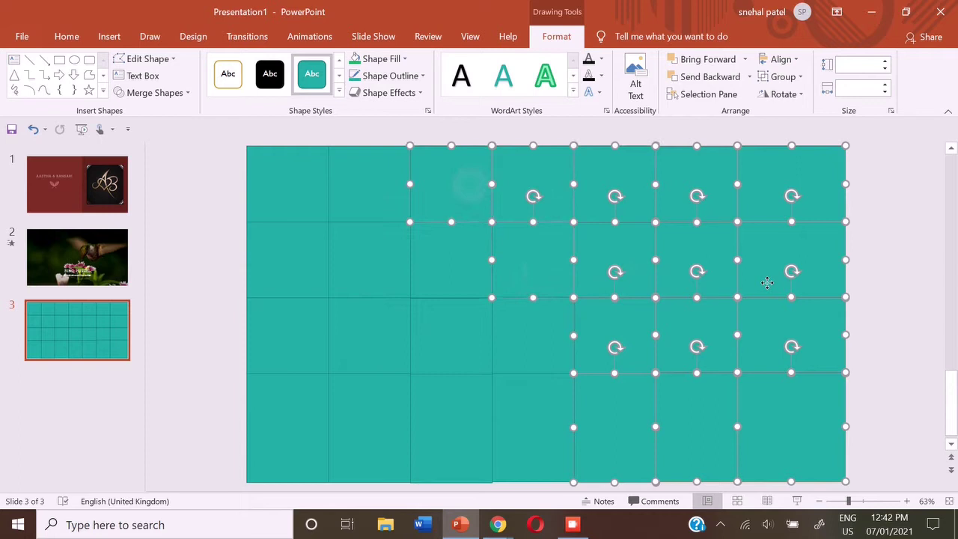
left_click(464, 264, "shift")
left_click(369, 191, "shift")
left_click(364, 273, "shift")
left_click(287, 183, "shift")
left_click(288, 260, "shift")
left_click(287, 334, "shift")
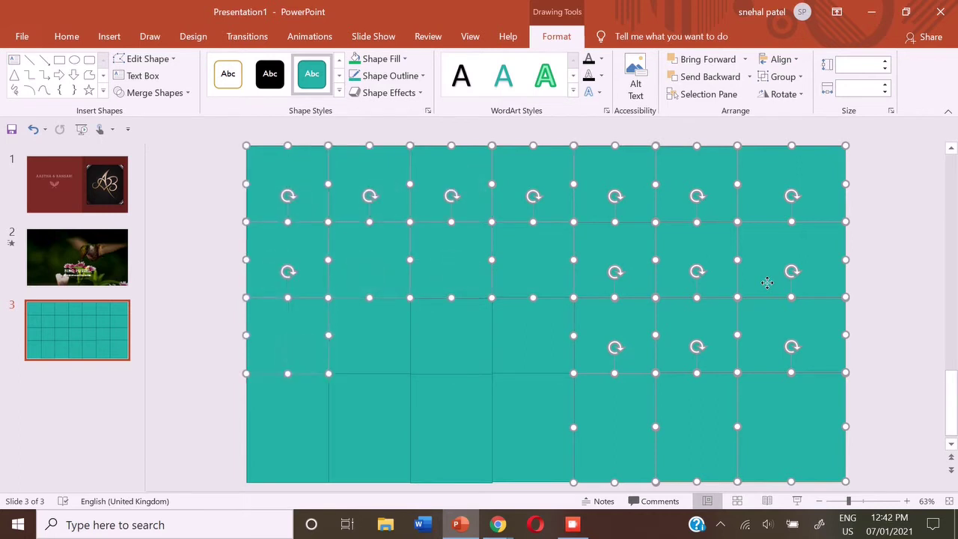
left_click(369, 335, "shift")
left_click(451, 335, "shift")
left_click(533, 334, "shift")
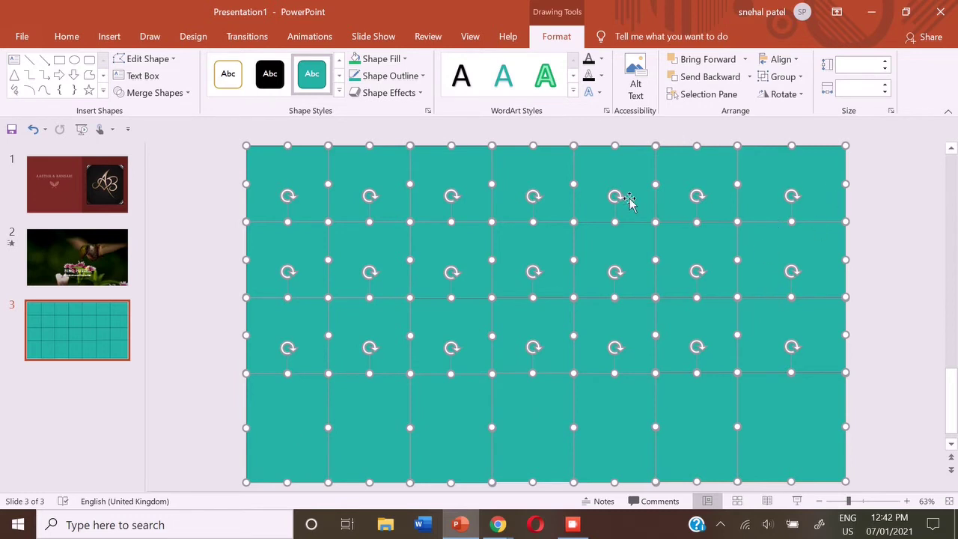
Give the selected squares a Disappear exit animation, then select the top-left square for numbering
left_click(324, 39)
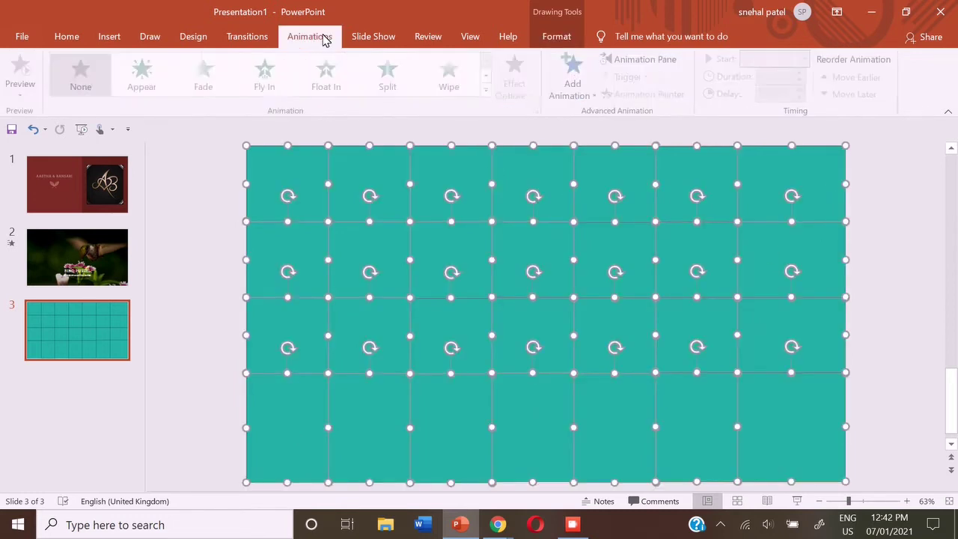
left_click(487, 88)
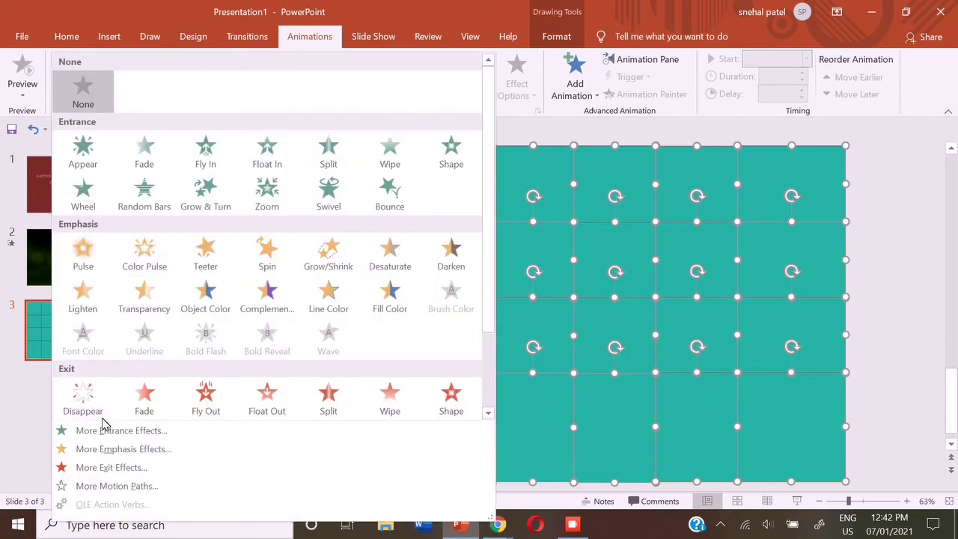
left_click(78, 402)
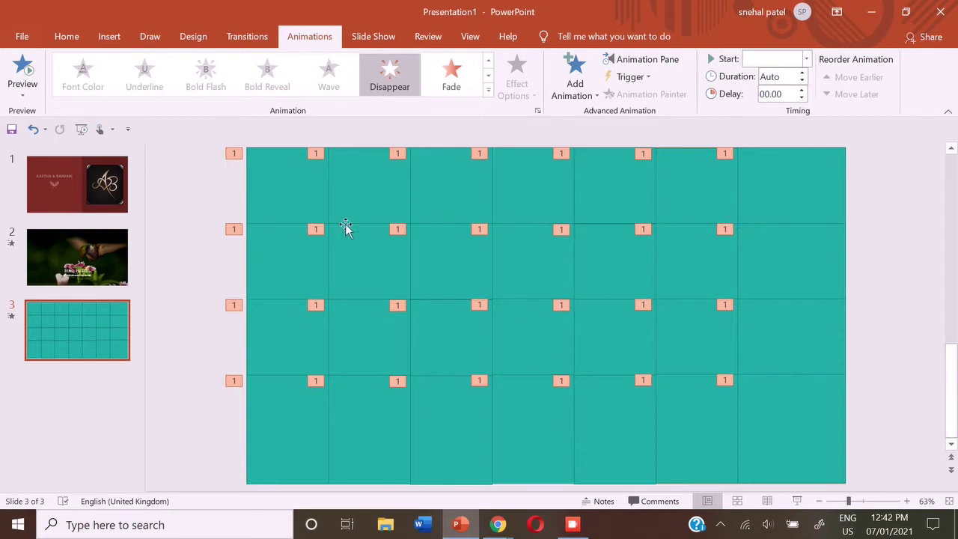
left_click(304, 193)
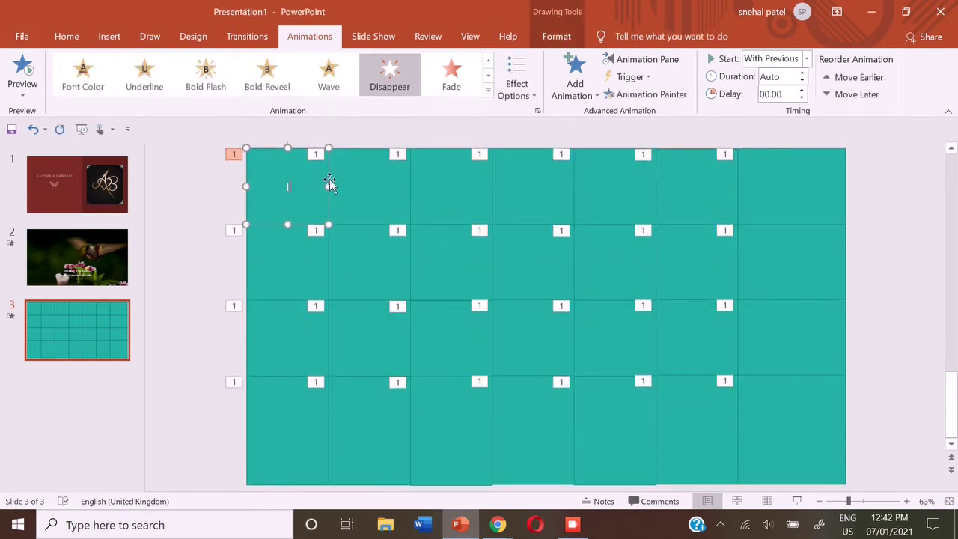
Number the teal squares in rows one and two from 2 through 14
left_click(363, 180)
type("2")
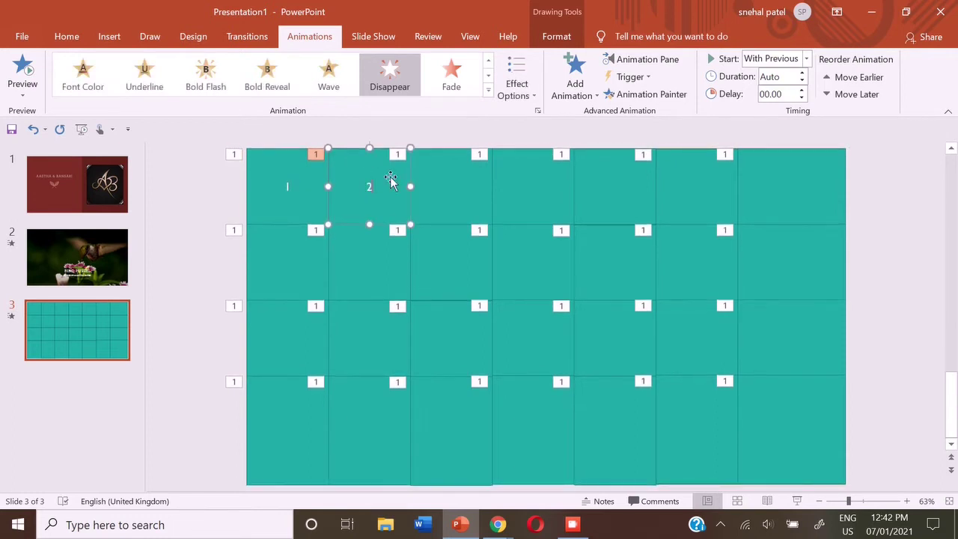
key("Escape")
key("Tab")
type("3")
key("Escape")
key("Tab")
type("4")
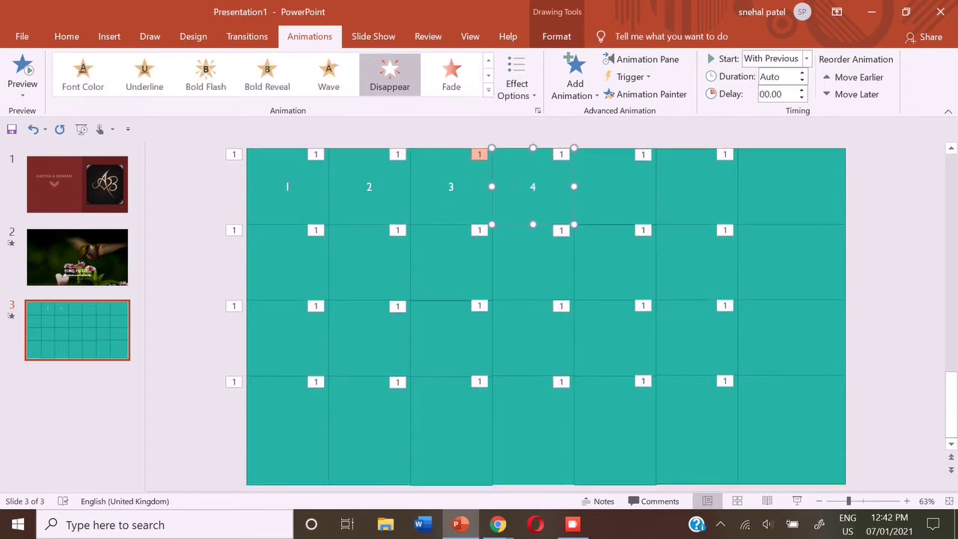
key("Escape")
key("Tab")
type("5")
key("Escape")
key("Tab")
type("6")
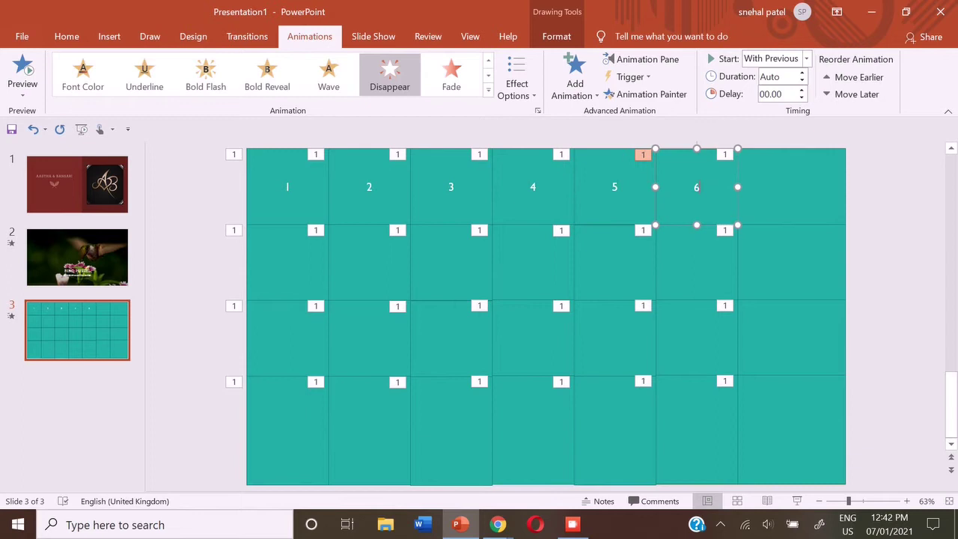
key("Escape")
key("Tab")
type("7")
key("Escape")
key("Tab")
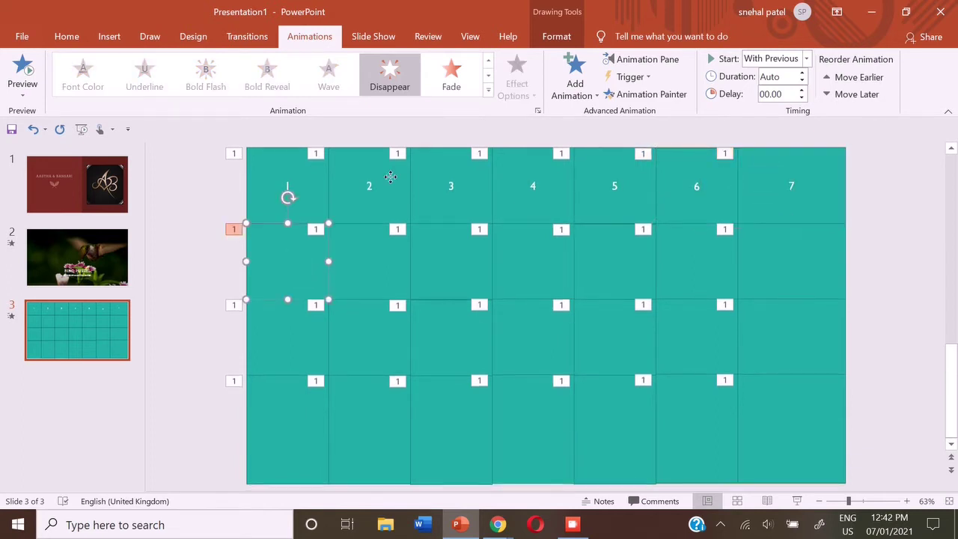
type("8")
key("Escape")
key("Tab")
type("9")
key("Escape")
key("Tab")
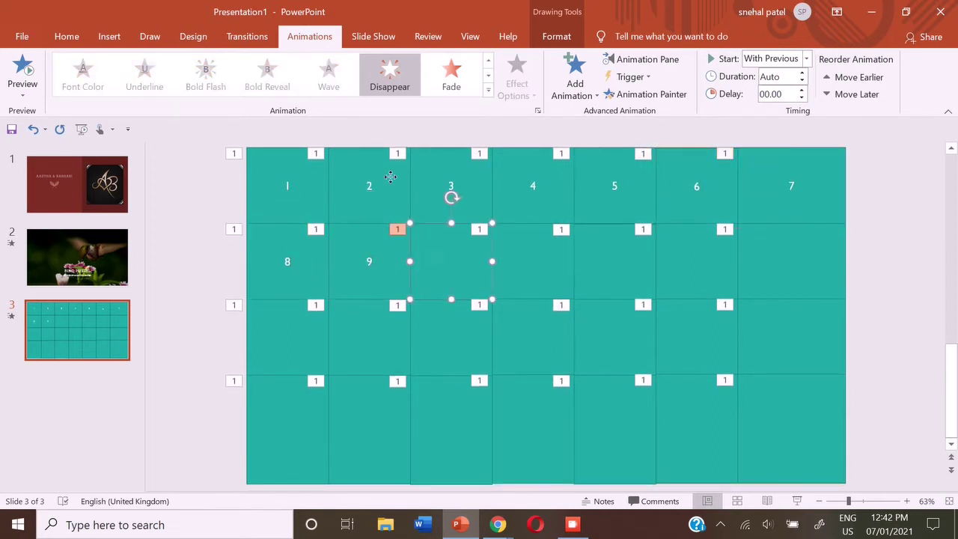
type("10")
key("Escape")
key("Tab")
type("11")
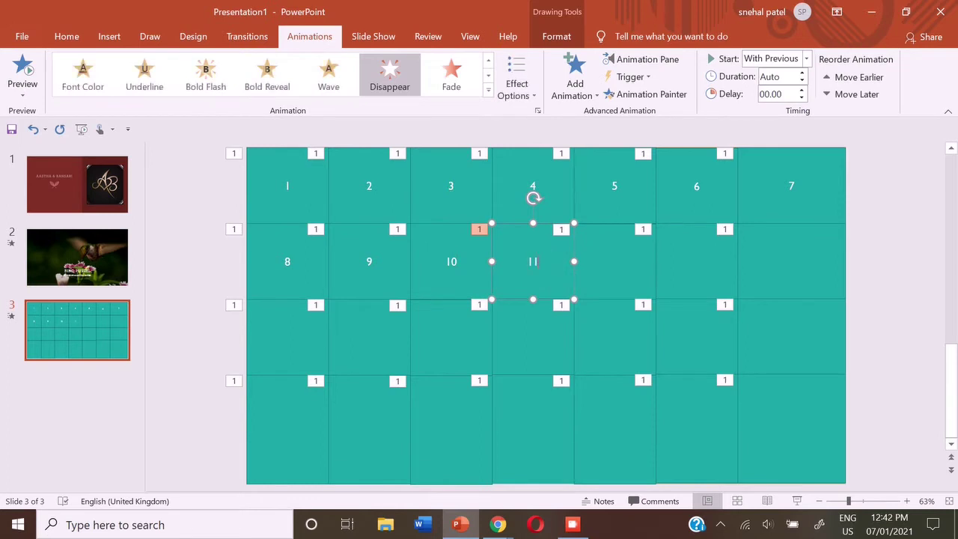
key("Escape")
key("Tab")
type("12")
key("Escape")
key("Tab")
type("1")
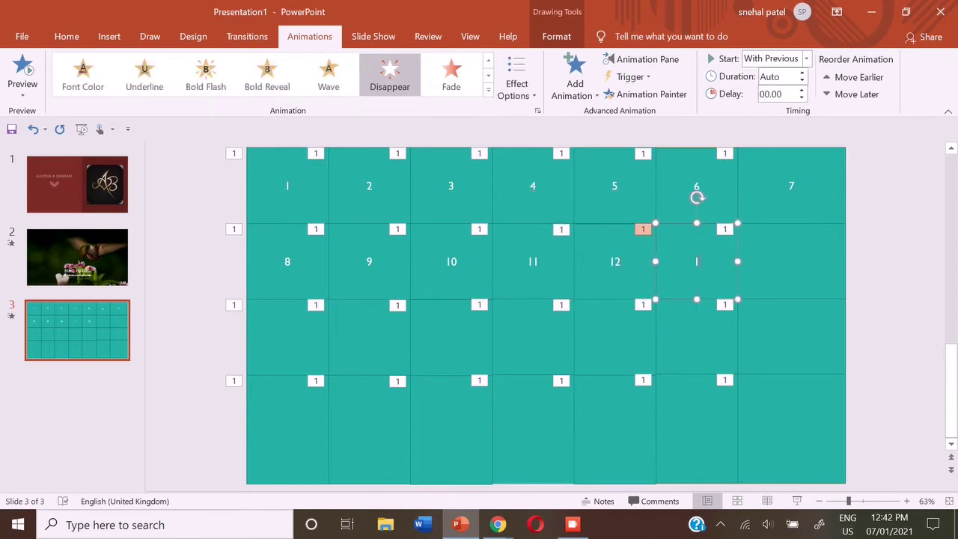
type("3")
key("Escape")
key("Tab")
type("14")
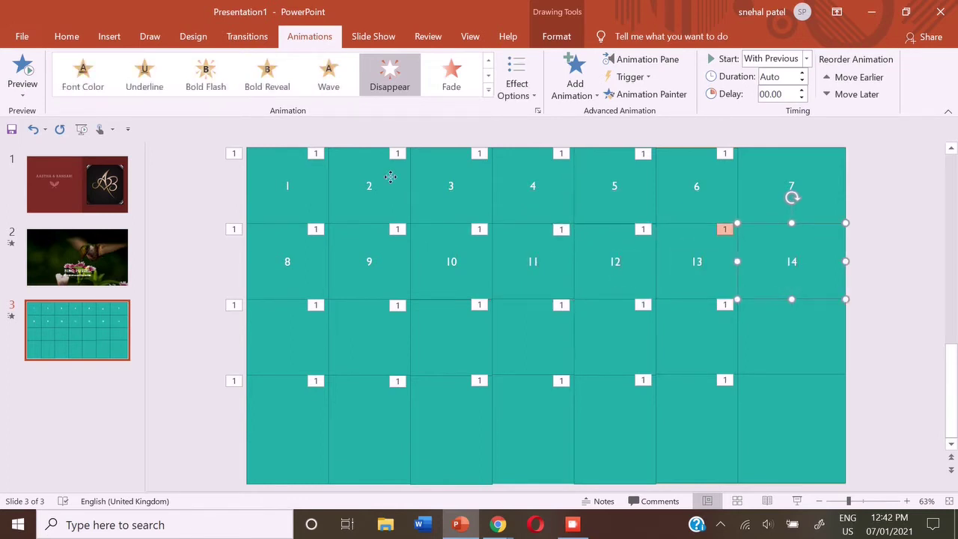
key("Escape")
key("Tab")
Number the squares in rows three and four from 15 through 28
type("15")
key("Escape")
key("Tab")
type("16")
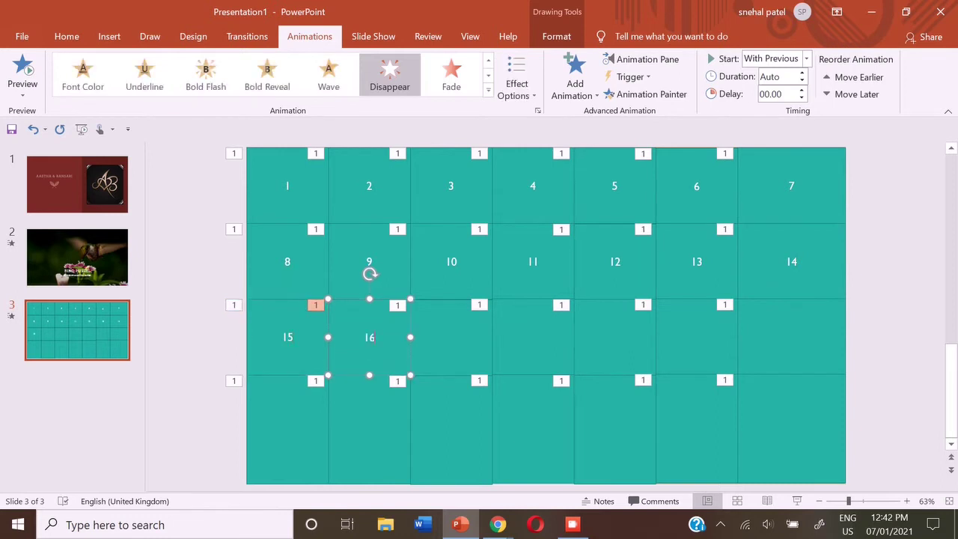
key("Escape")
key("Tab")
type("17")
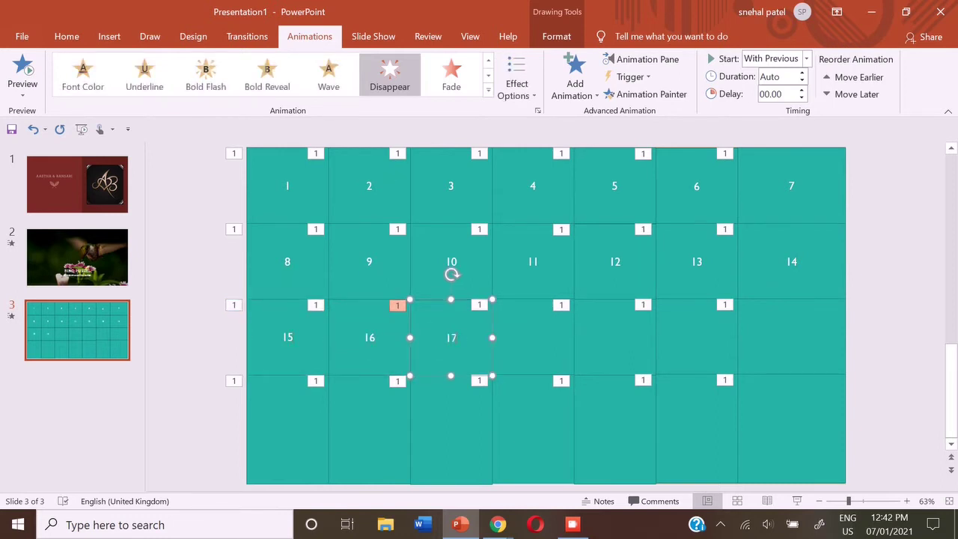
key("Escape")
key("Tab")
type("1")
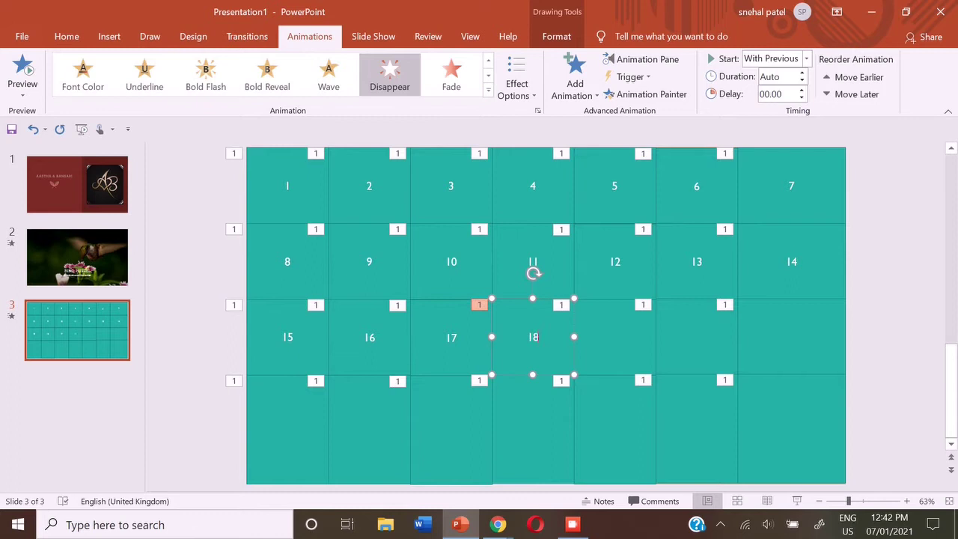
key("Escape")
key("Tab")
type("19")
key("Escape")
key("Tab")
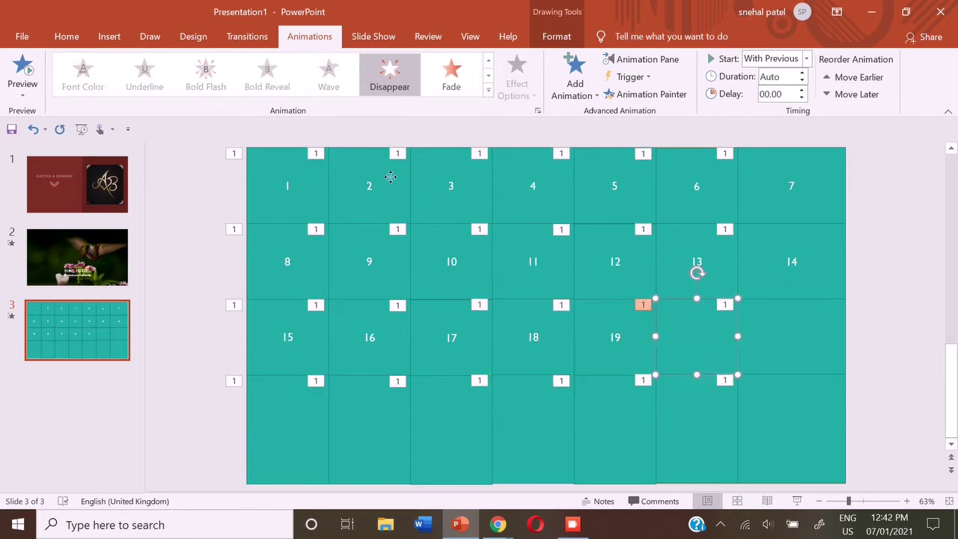
type("20")
key("Escape")
key("Tab")
type("21")
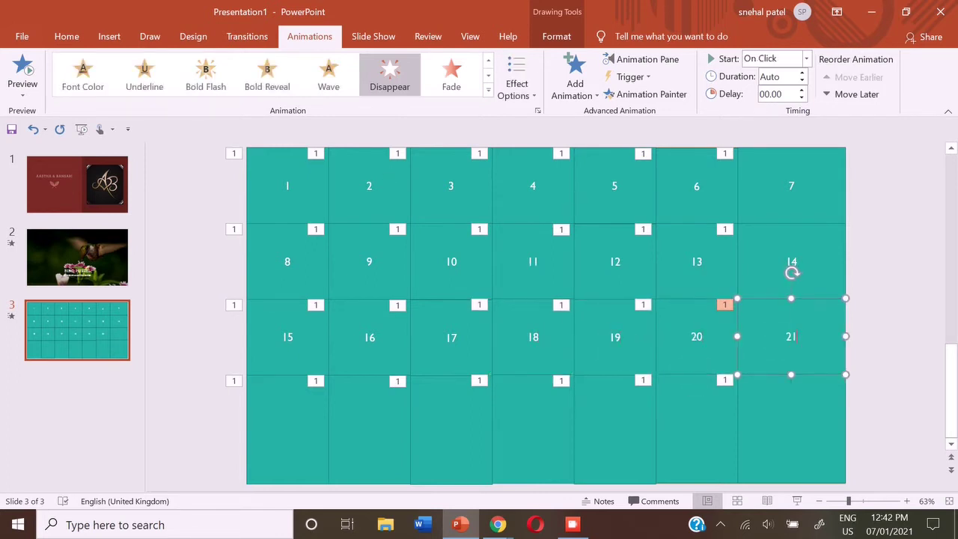
key("Escape")
key("Tab")
type("22")
key("Escape")
key("Tab")
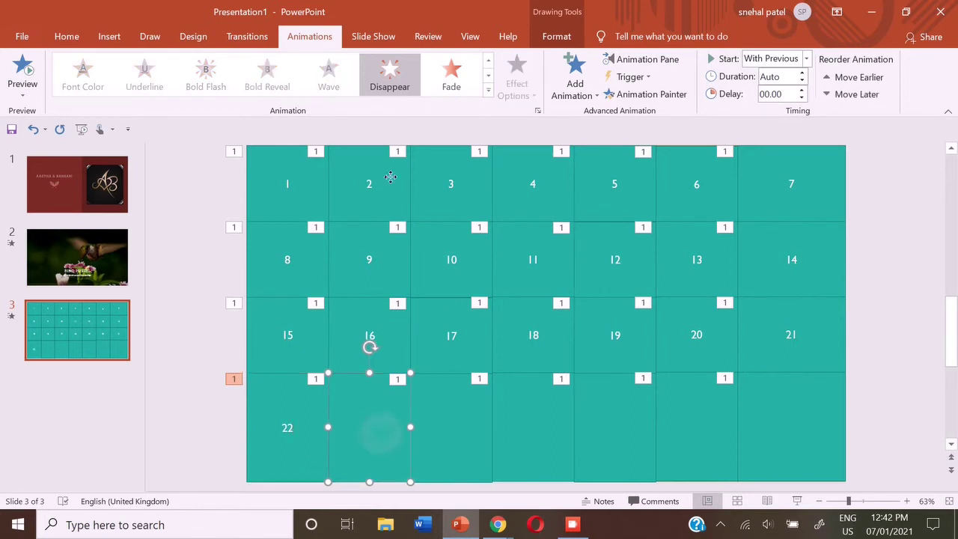
type("23")
key("Escape")
key("Tab")
type("2")
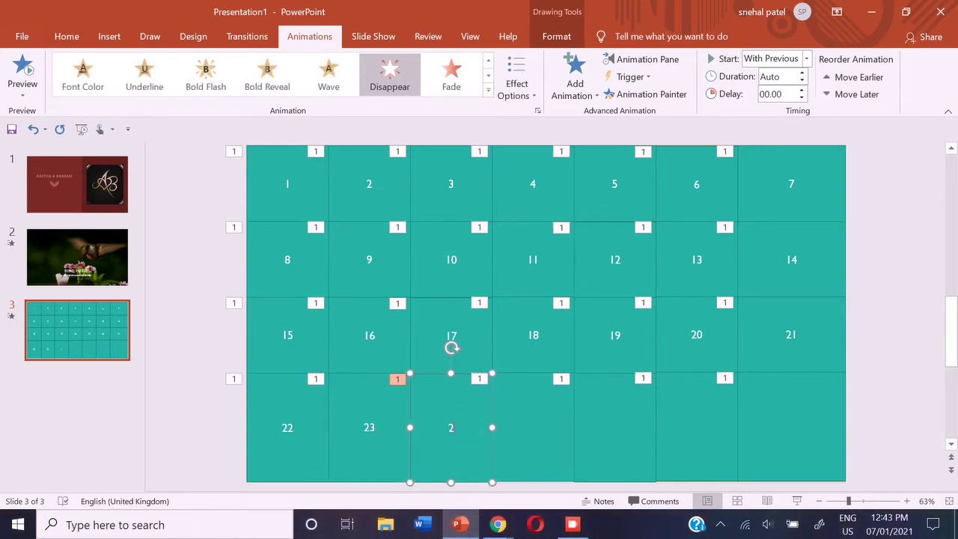
key("Escape")
key("Tab")
type("25")
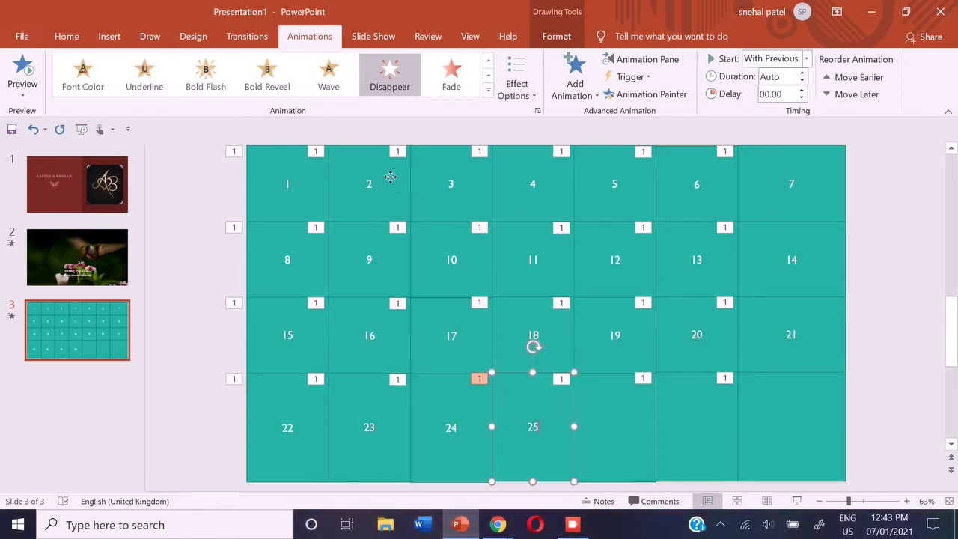
key("Escape")
key("Tab")
type("26")
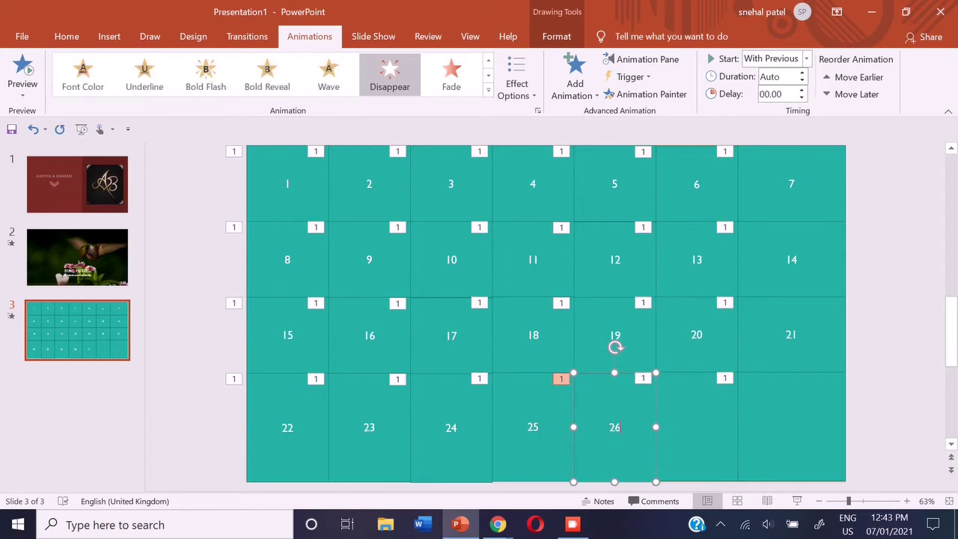
key("Escape")
key("Tab")
type("7")
key("Escape")
key("Tab")
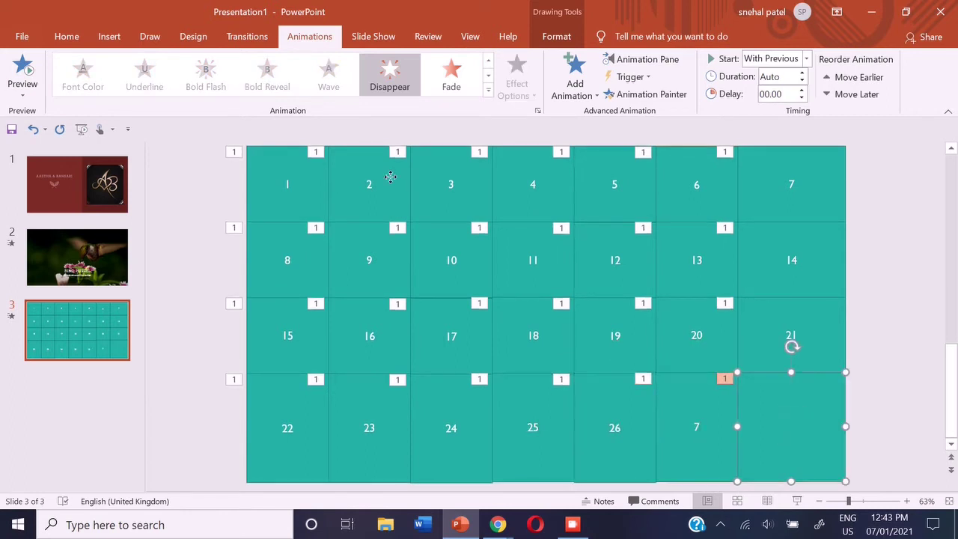
type("28")
key("Escape")
Undo the accidental picture paste on the misnumbered tile and renumber it 27
key("shift+Tab")
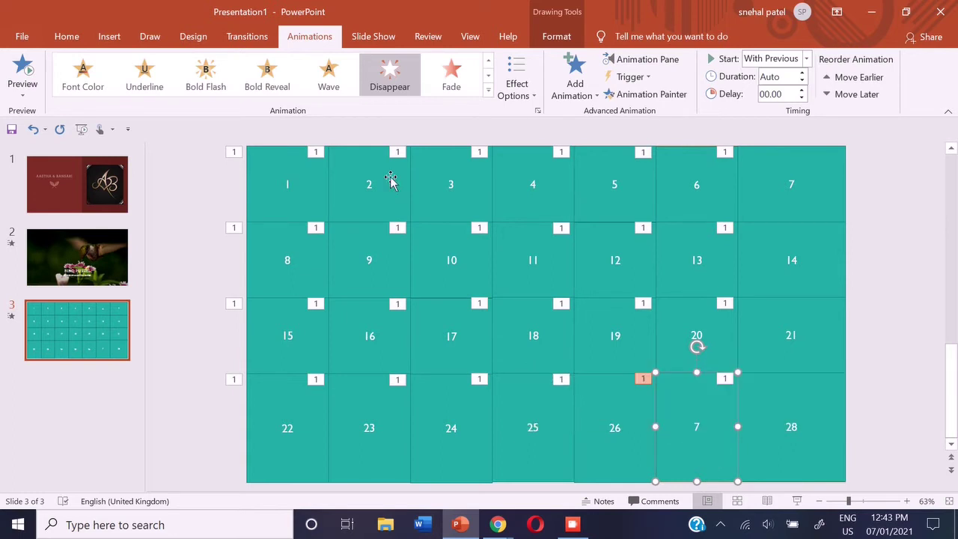
key("ctrl+v")
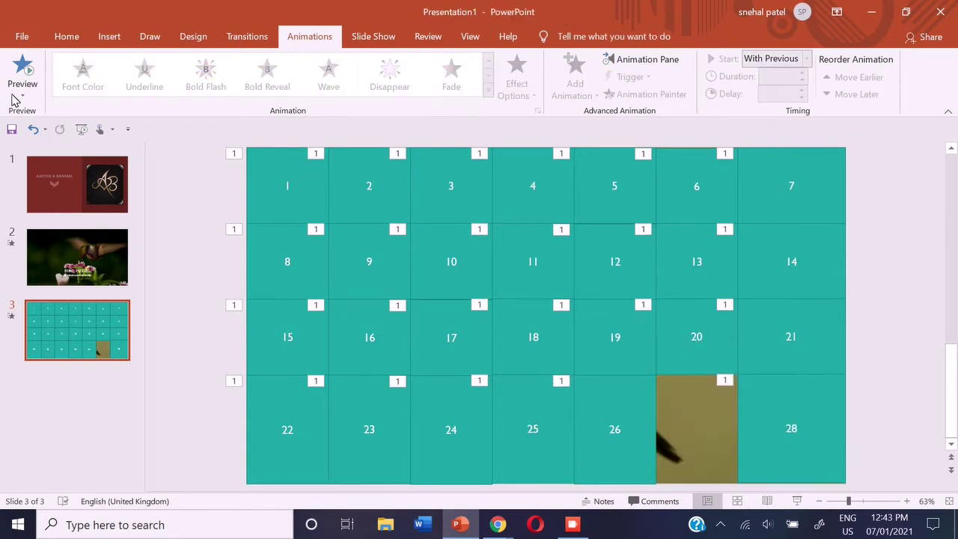
left_click(30, 129)
left_click(30, 129)
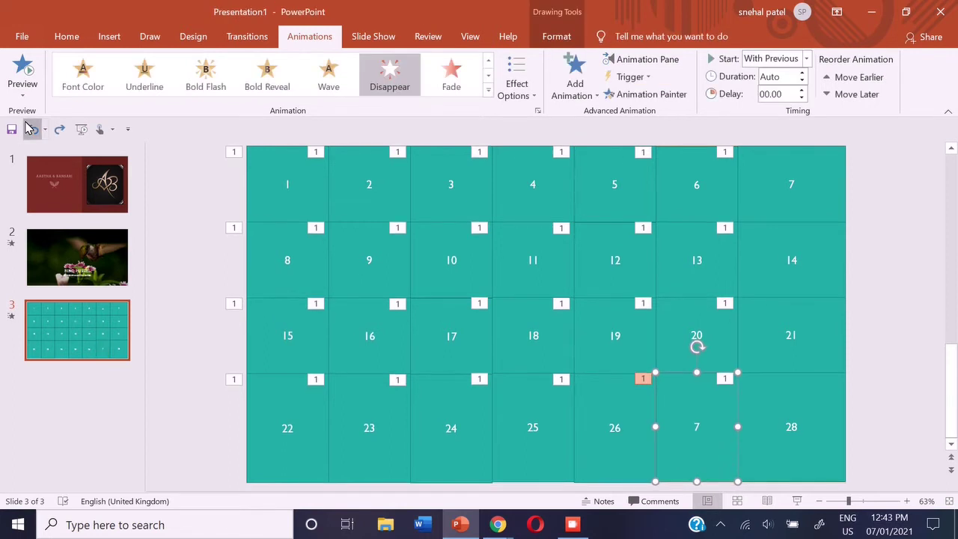
left_click(30, 128)
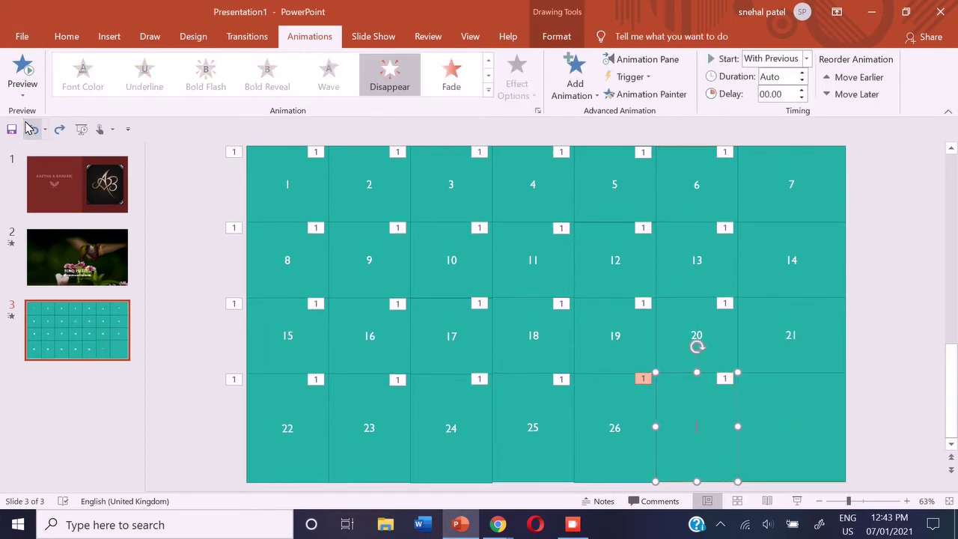
type("27")
left_click(32, 129)
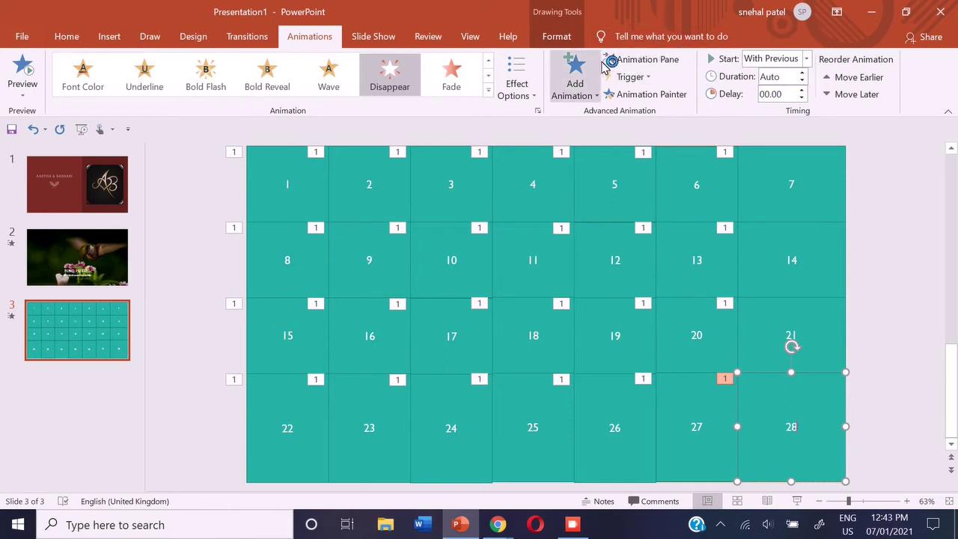
Show the Animation Pane listing every tile's Disappear effect, then select tile 1
left_click(611, 60)
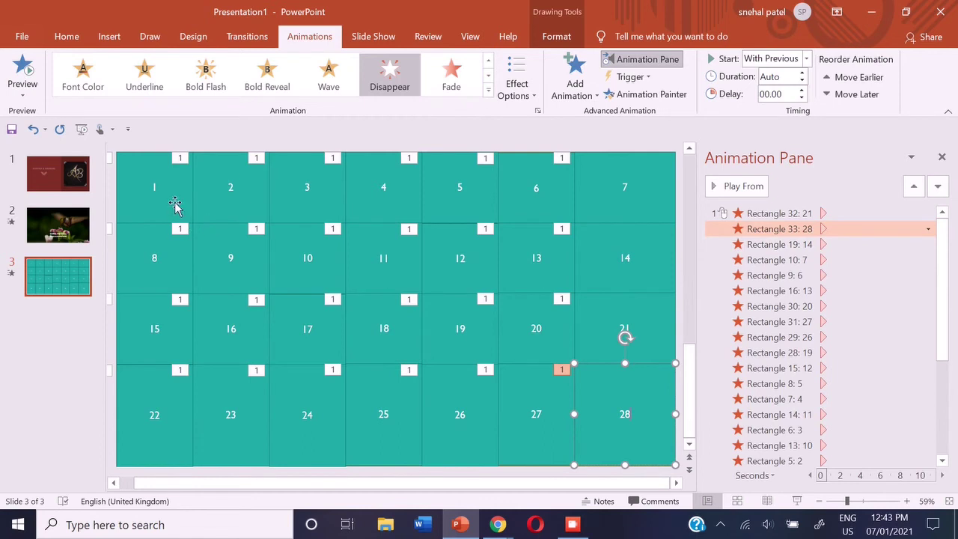
left_click(176, 205)
Set tile 1's Disappear trigger to On Click of its own rectangle, Rectangle 4
mouse_move(170, 201)
left_mouse_down()
mouse_move(158, 188)
mouse_move(168, 197)
left_mouse_up()
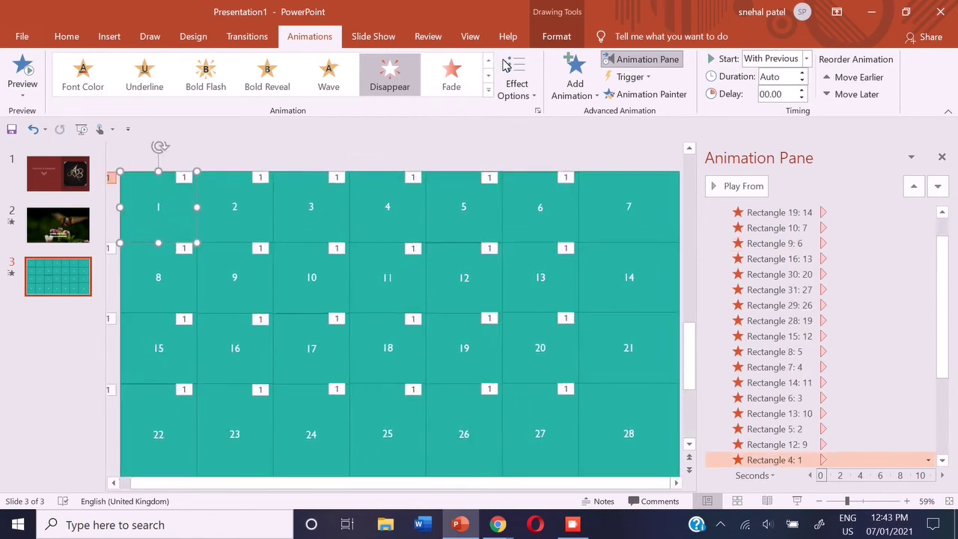
left_click(641, 75)
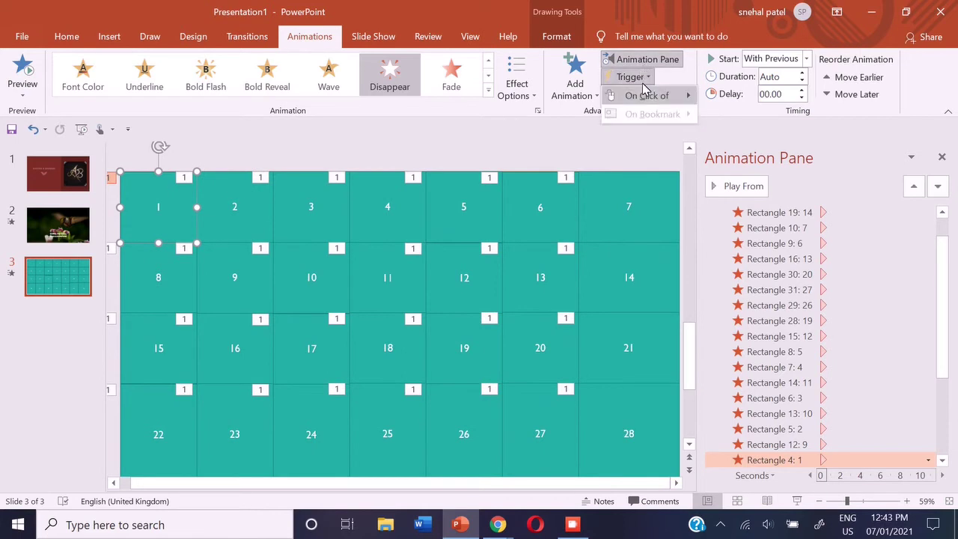
mouse_move(646, 94)
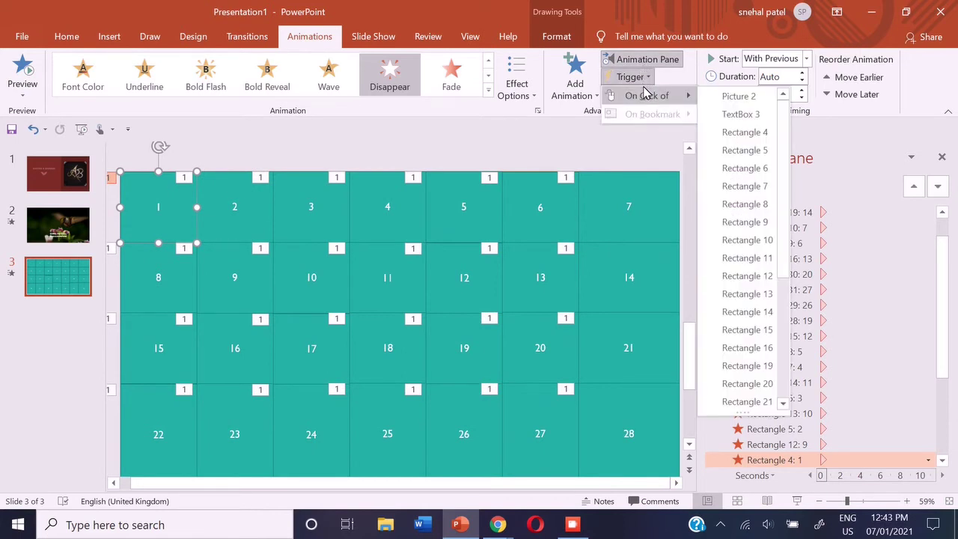
left_click(868, 152)
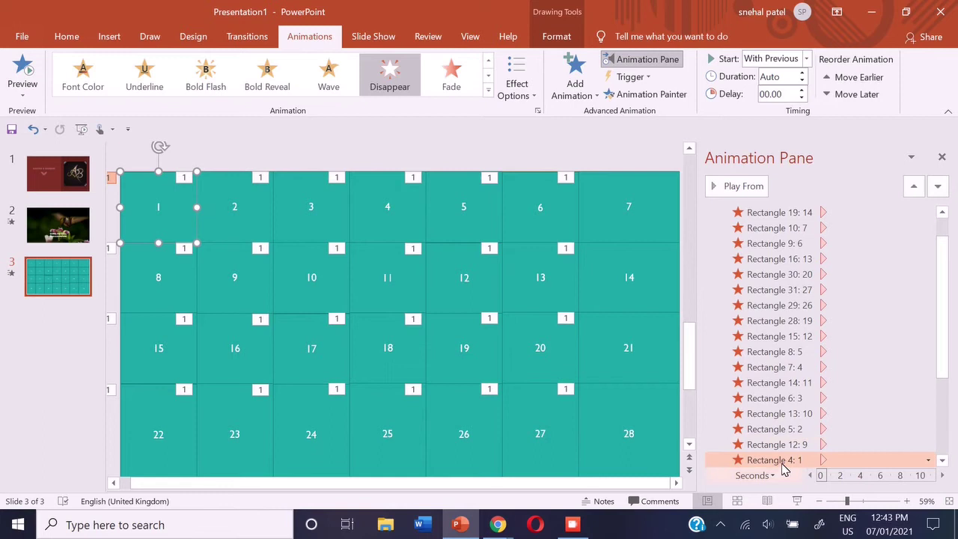
left_click(620, 79)
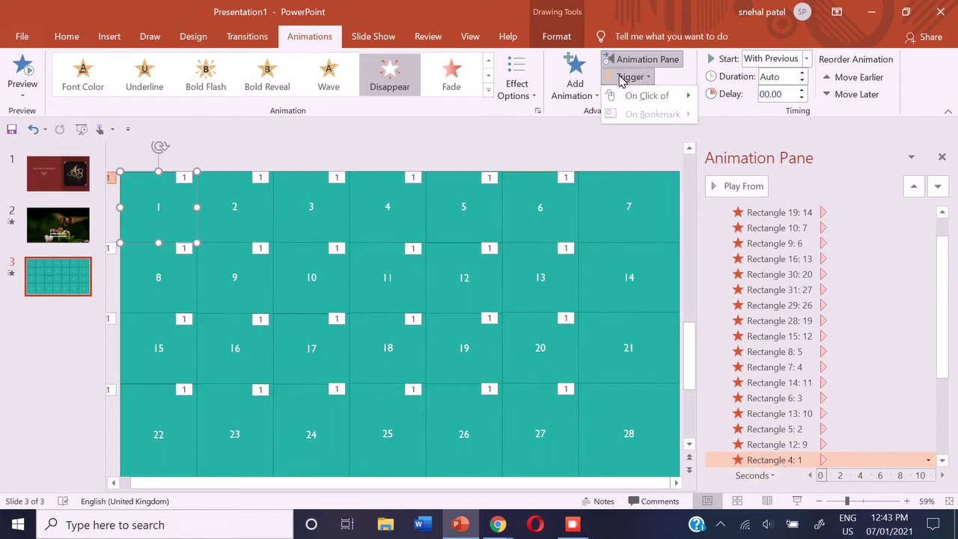
mouse_move(631, 95)
left_click(723, 135)
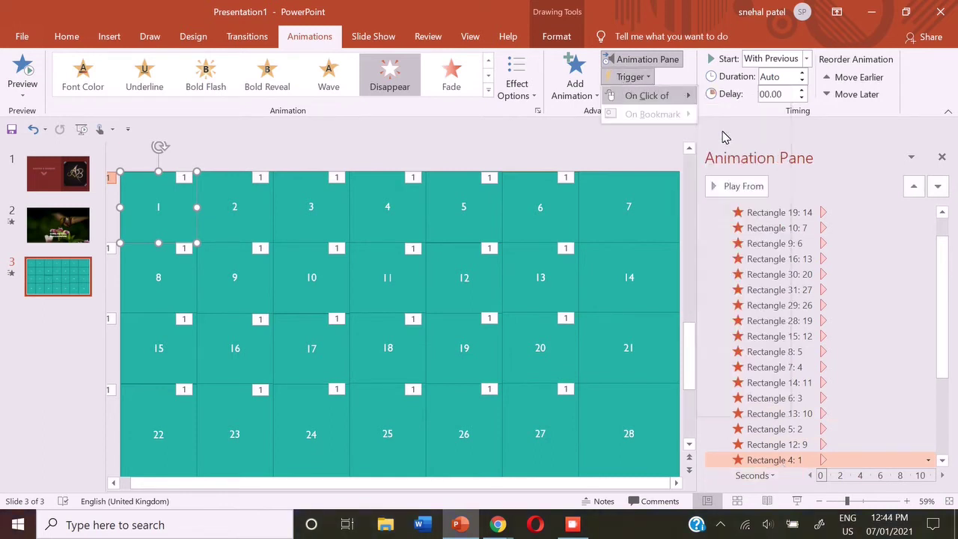
Give tiles 2 and 3 On Click of triggers for Rectangle 5 and Rectangle 6
left_click(233, 207)
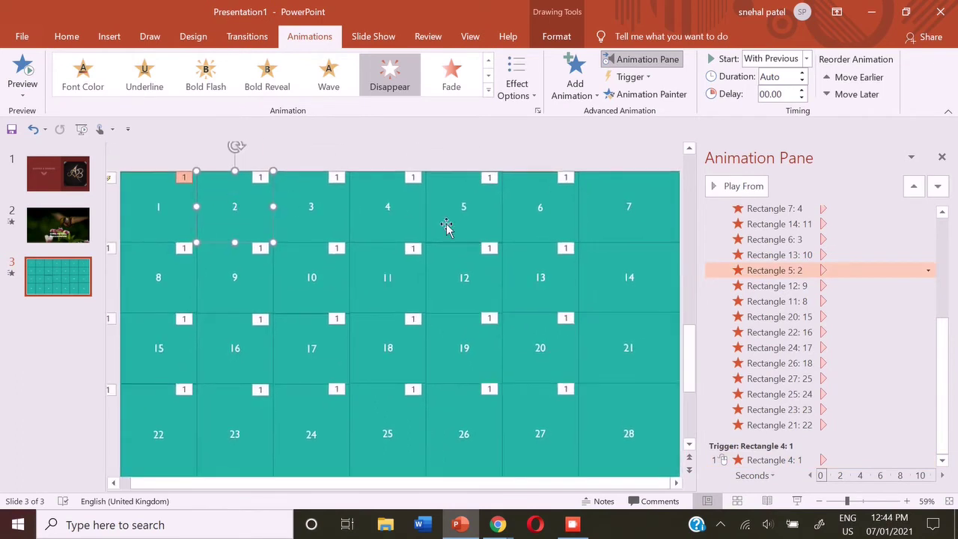
left_click(620, 78)
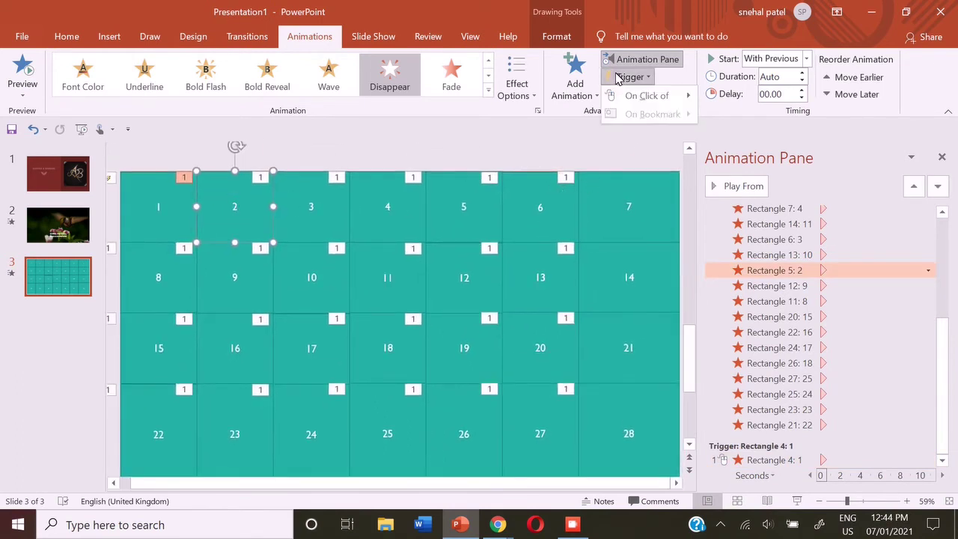
mouse_move(624, 96)
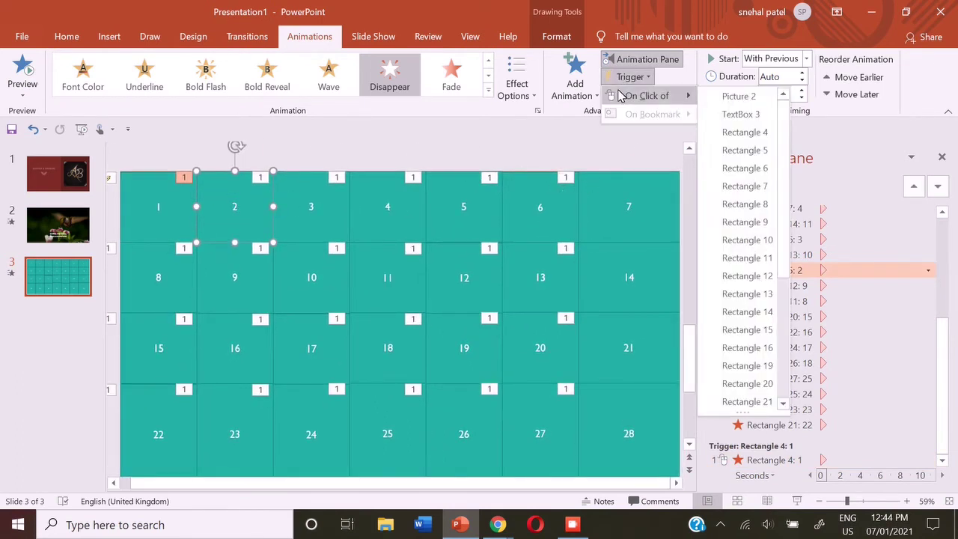
left_click(740, 150)
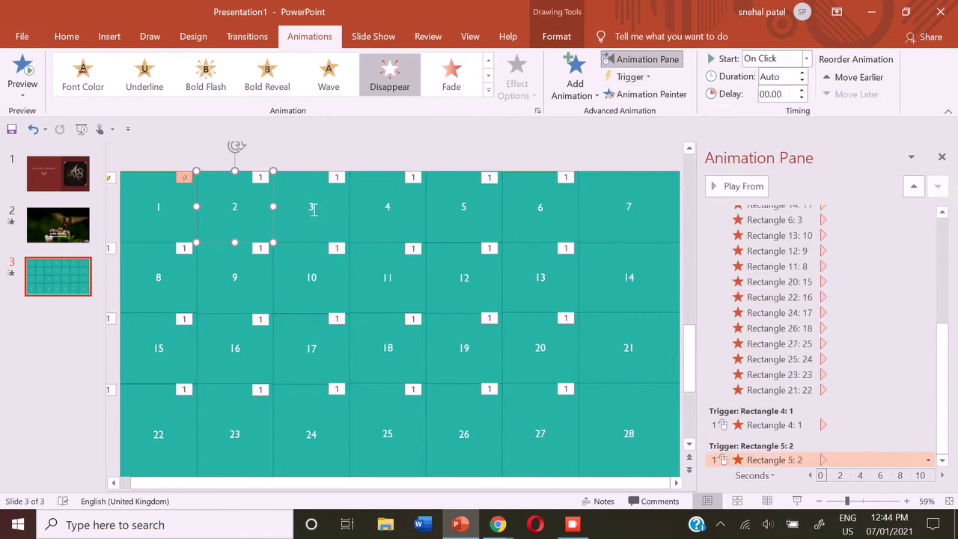
left_click(313, 210)
left_click(631, 76)
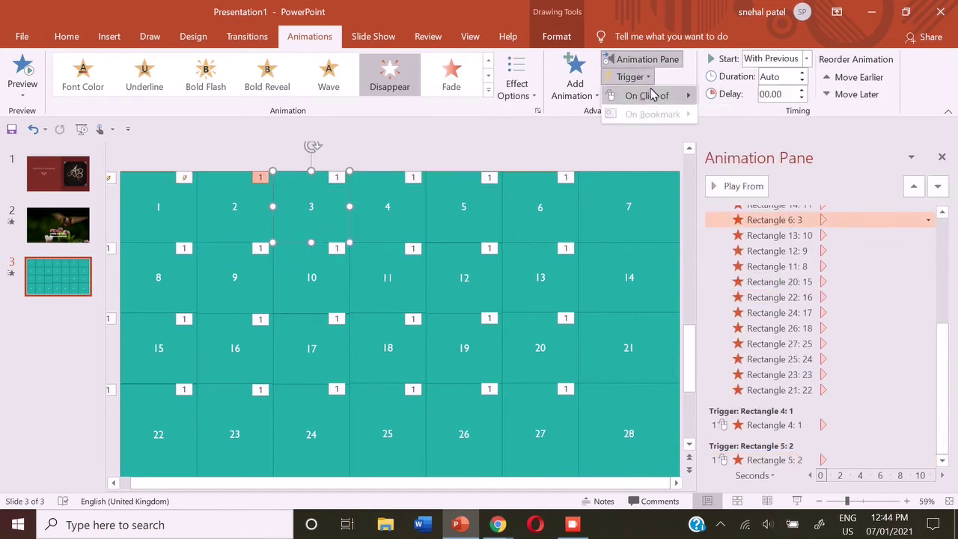
mouse_move(649, 95)
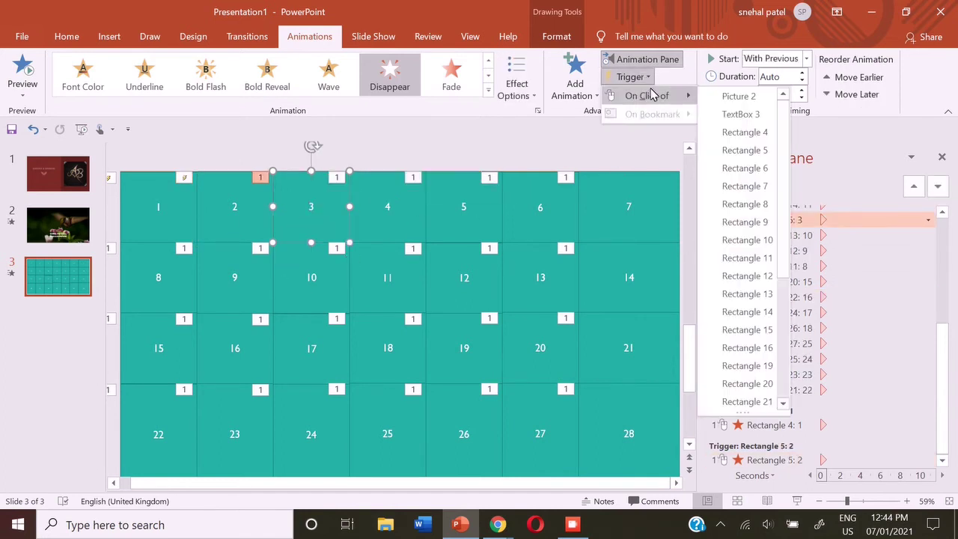
left_click(746, 168)
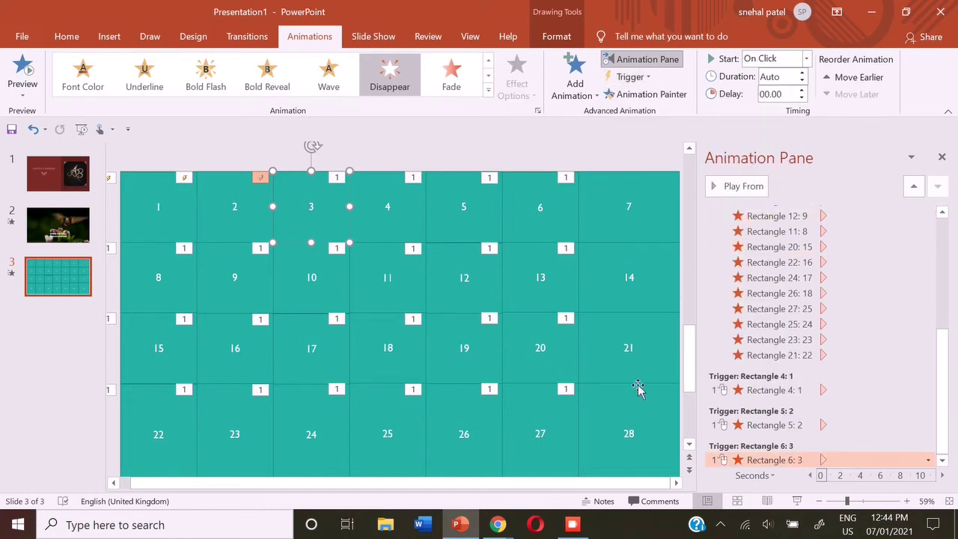
Set own-click triggers on tiles 4 through 28 and scroll the Animation Pane to verify them
left_click(572, 524)
left_click(479, 442)
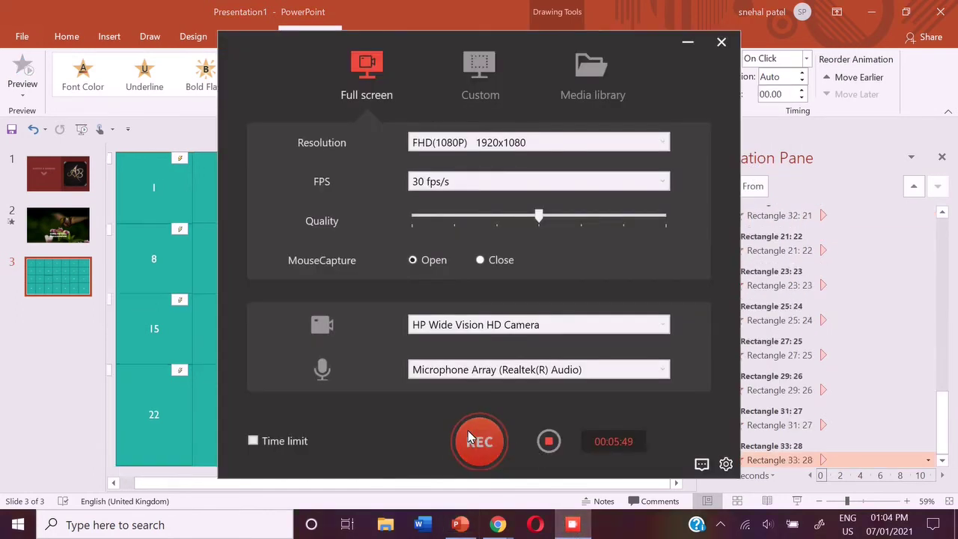
left_click(479, 441)
left_click(687, 42)
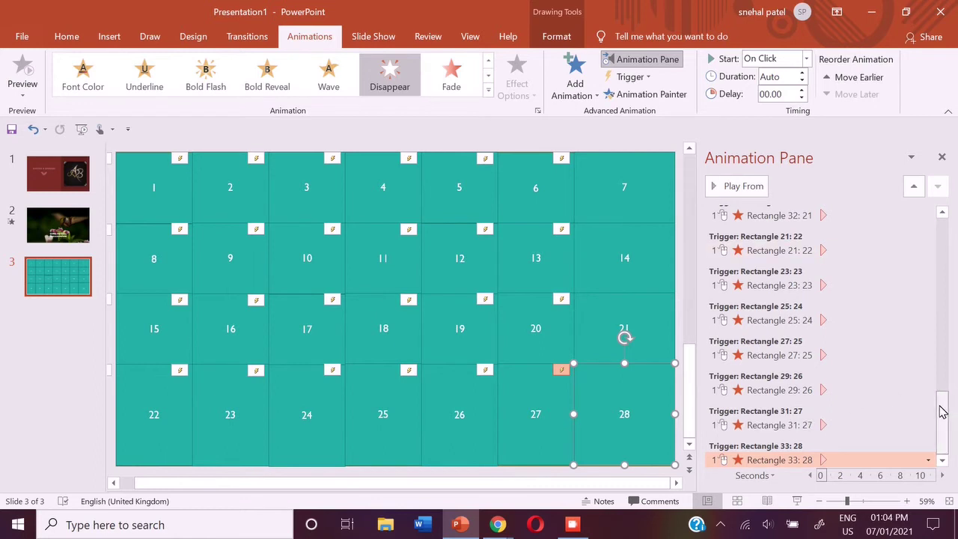
left_click_drag(942, 411, 905, 231)
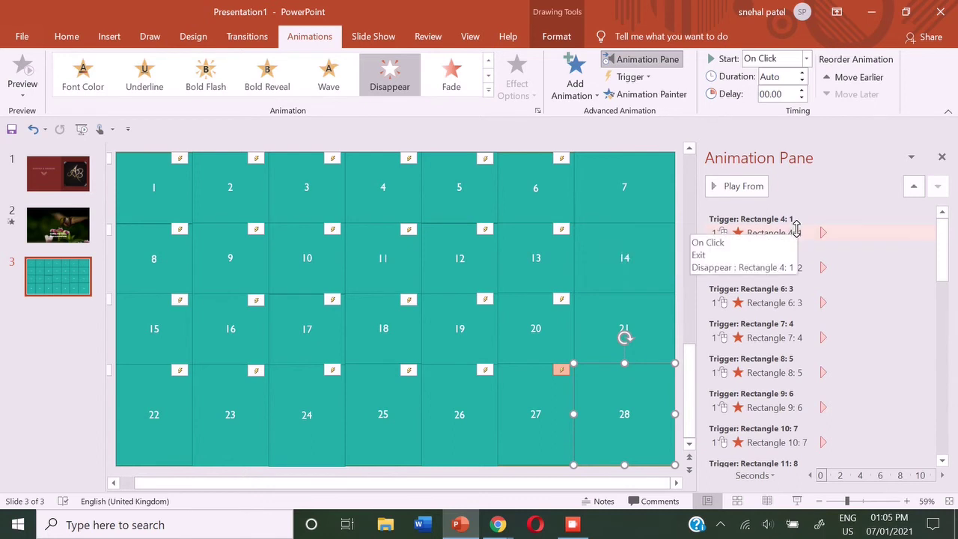
Close the Animation Pane, click tiles in the show to reveal the hummingbird, then exit
left_click(941, 158)
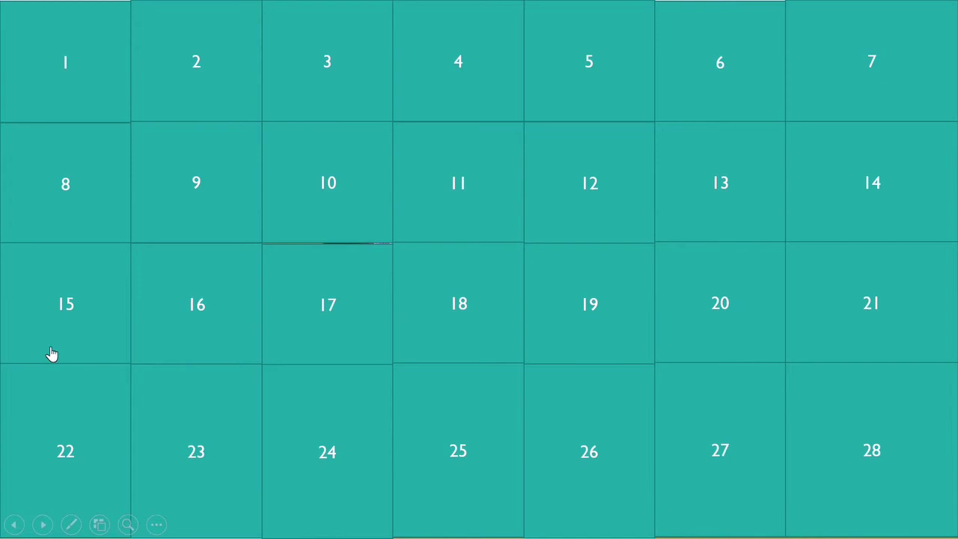
left_click(300, 221)
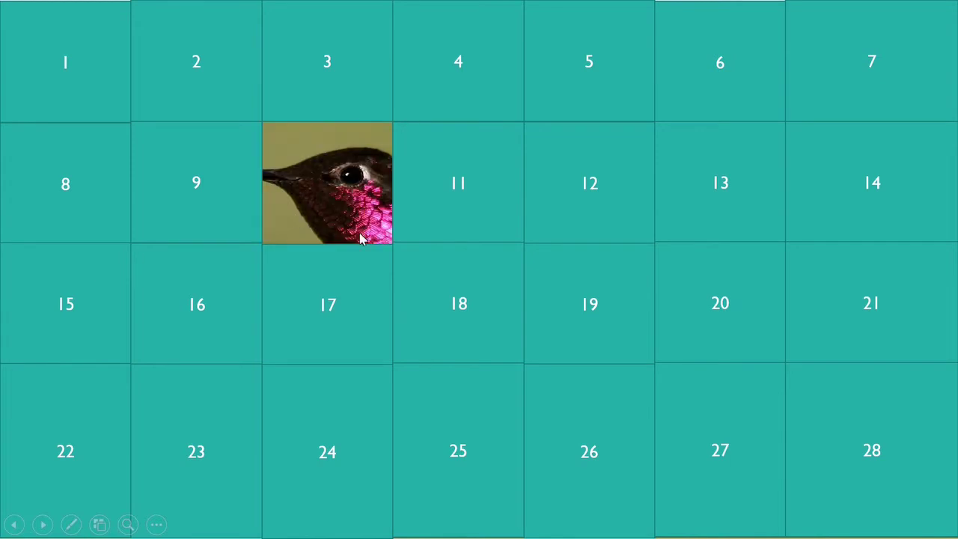
left_click(617, 377)
left_click(552, 150)
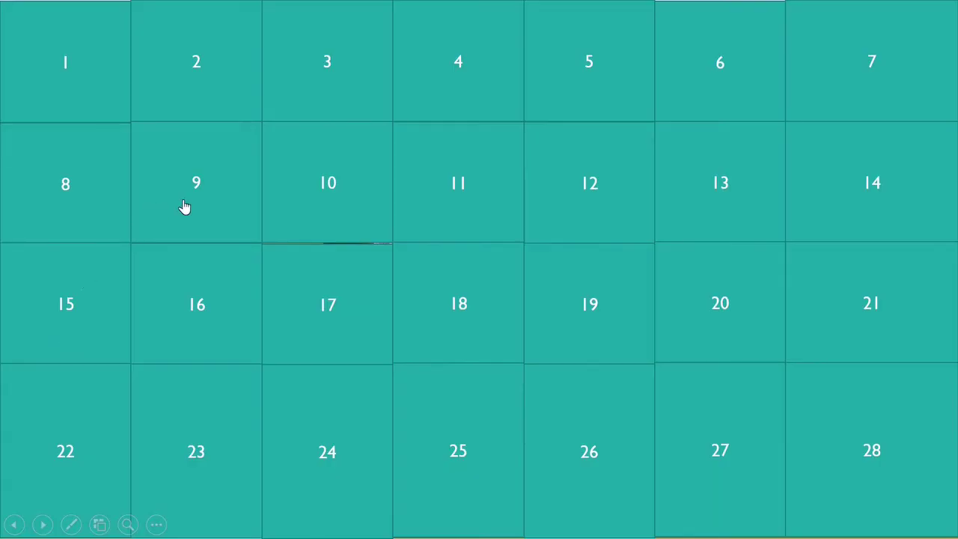
left_click(349, 199)
left_click(612, 193)
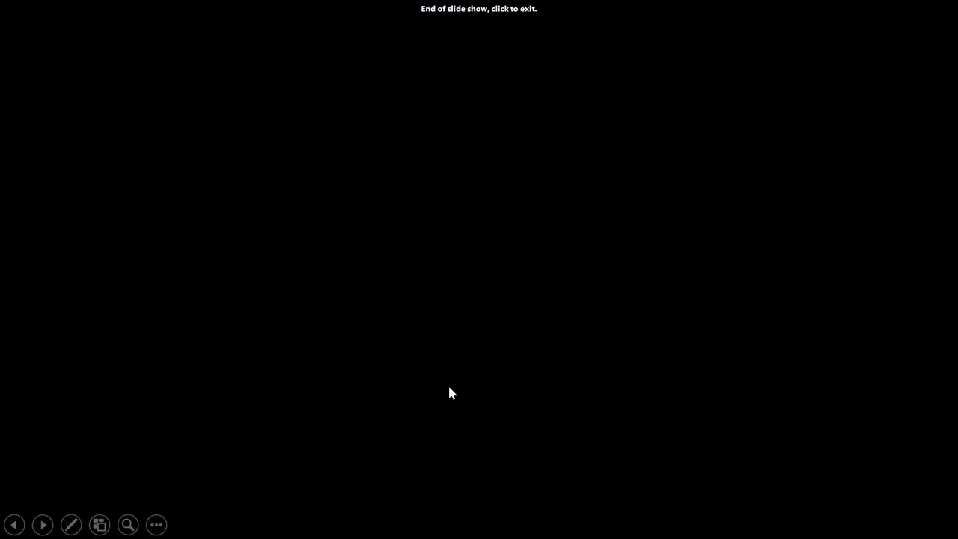
left_click(448, 383)
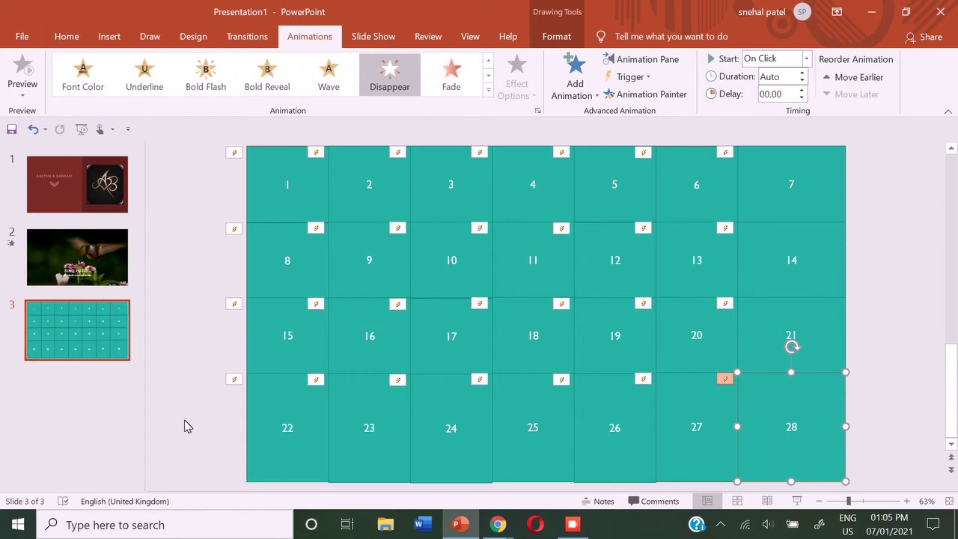
Add a blank slide 4 with a Goudy Old Style text box reading 'ANSWER: HUMMING BIRD'
left_click(105, 36)
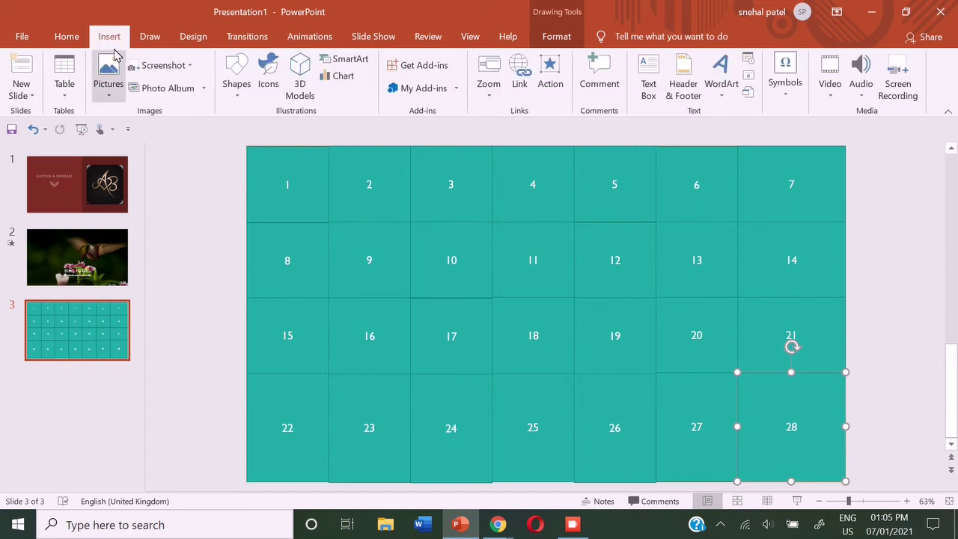
left_click(20, 69)
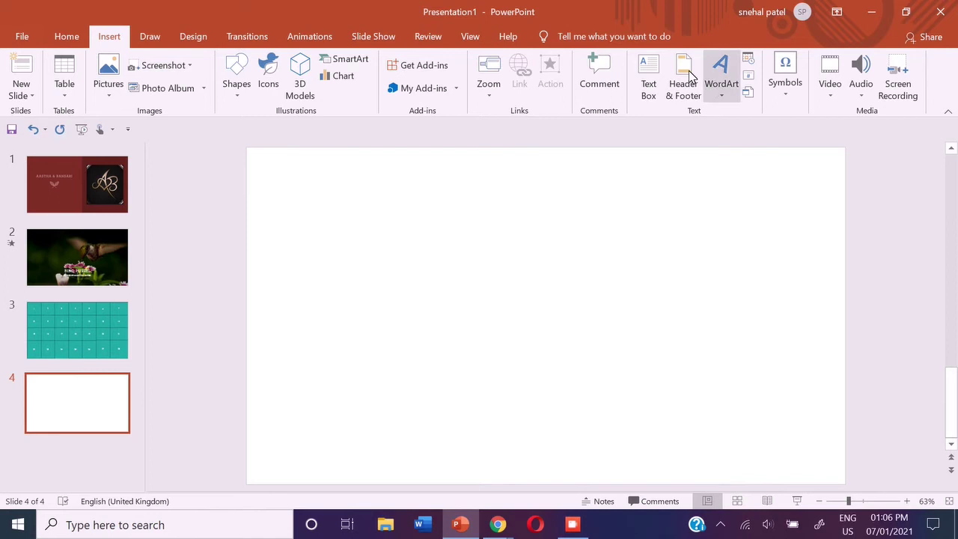
left_click(648, 81)
left_click_drag(311, 218, 765, 381)
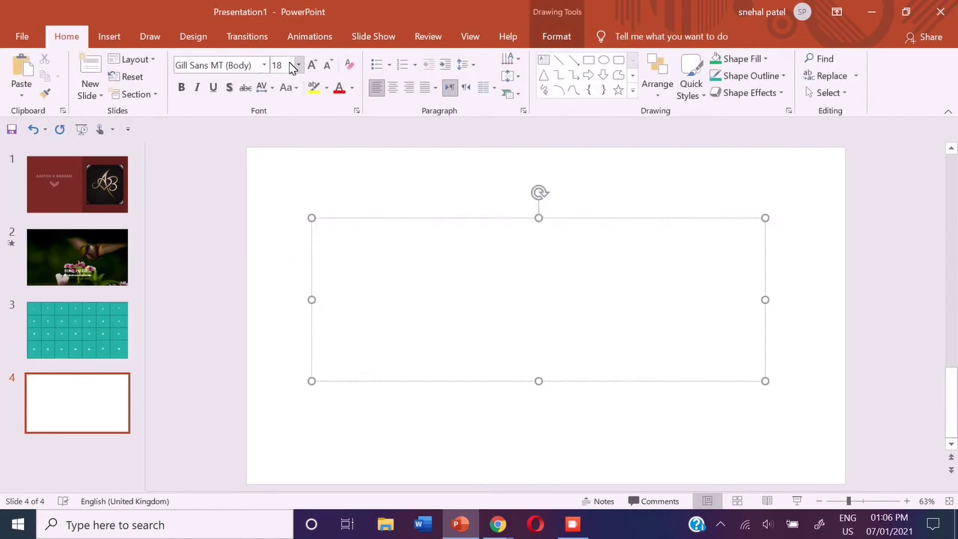
left_click(298, 65)
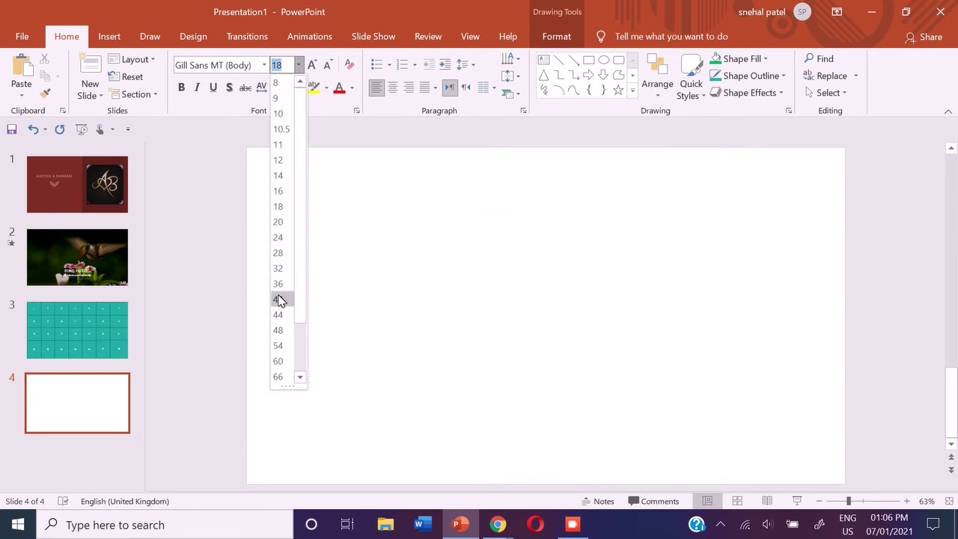
left_click(262, 66)
left_click(263, 65)
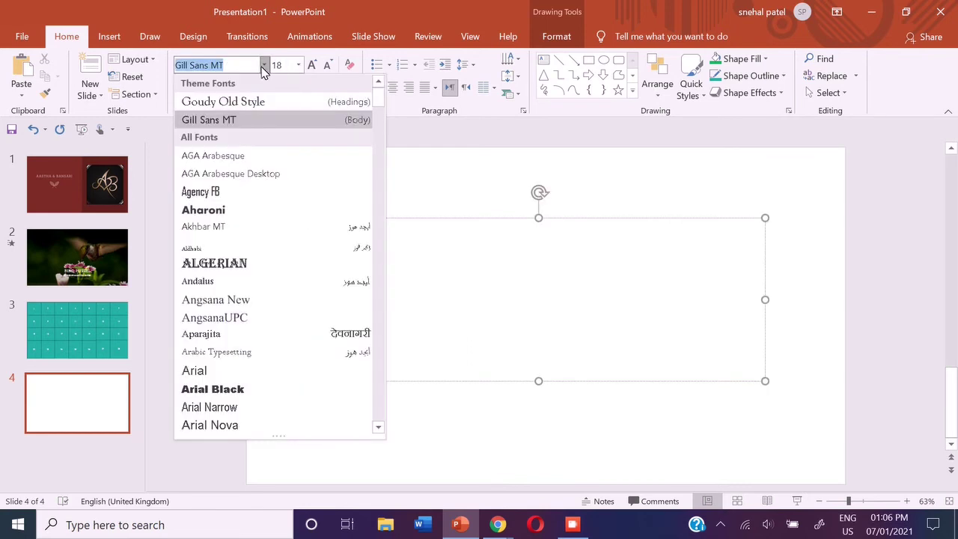
left_click(251, 101)
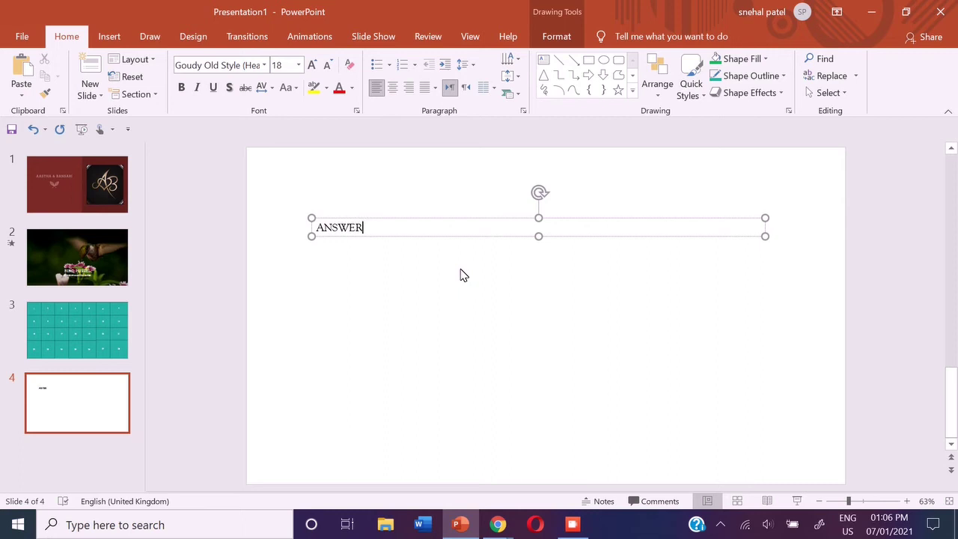
type(": HUMMING BIRD")
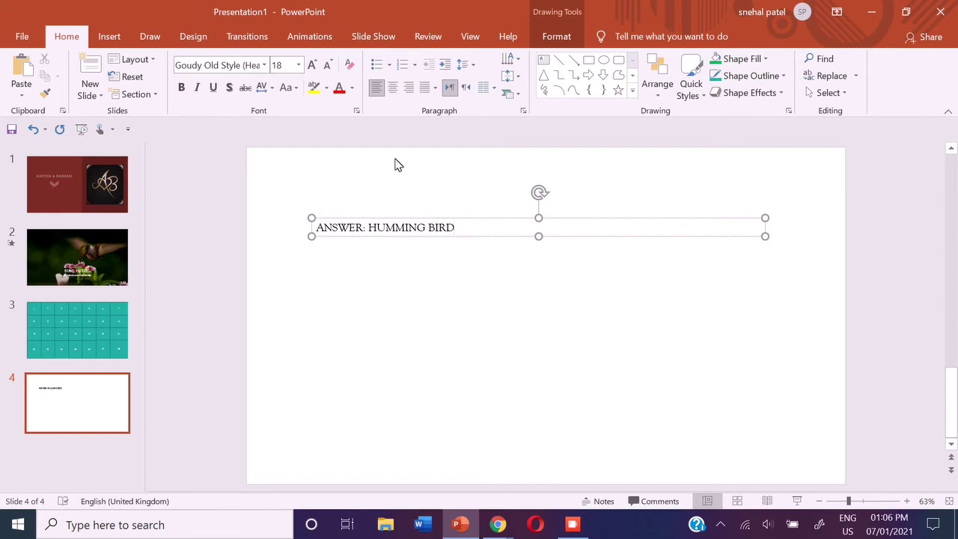
Make the answer text 48 pt, move it toward the slide centre, and return to slide 2
left_click_drag(316, 228, 455, 227)
left_click(542, 189)
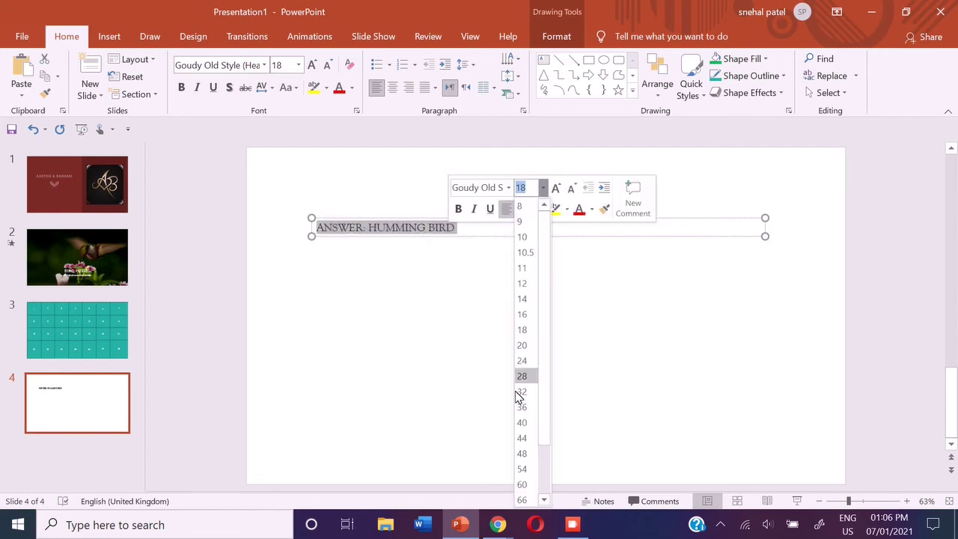
left_click(523, 454)
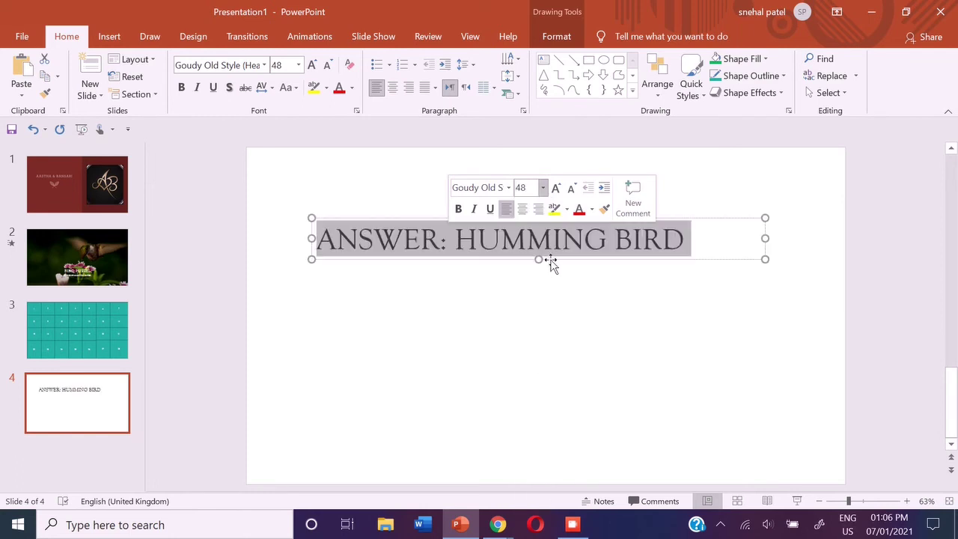
left_click_drag(550, 262, 577, 323)
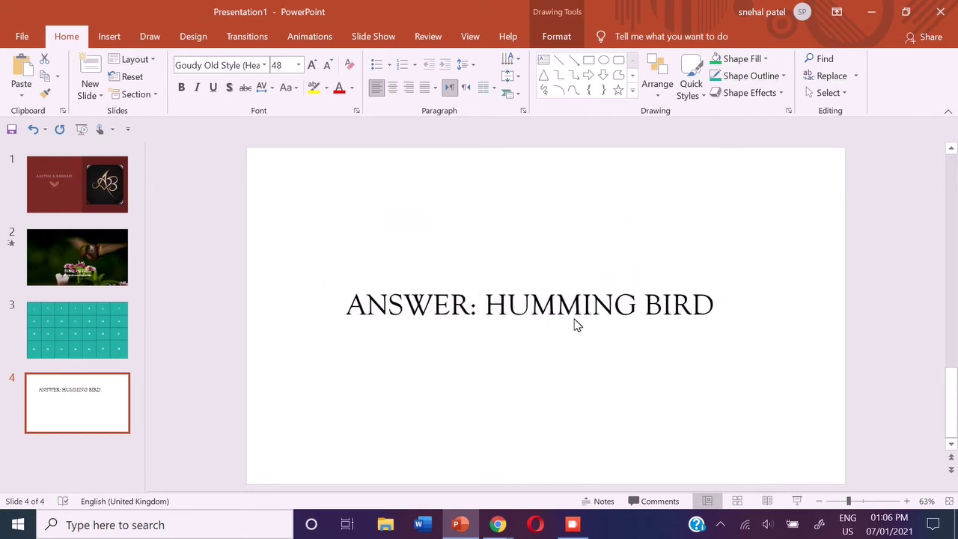
left_click(102, 249)
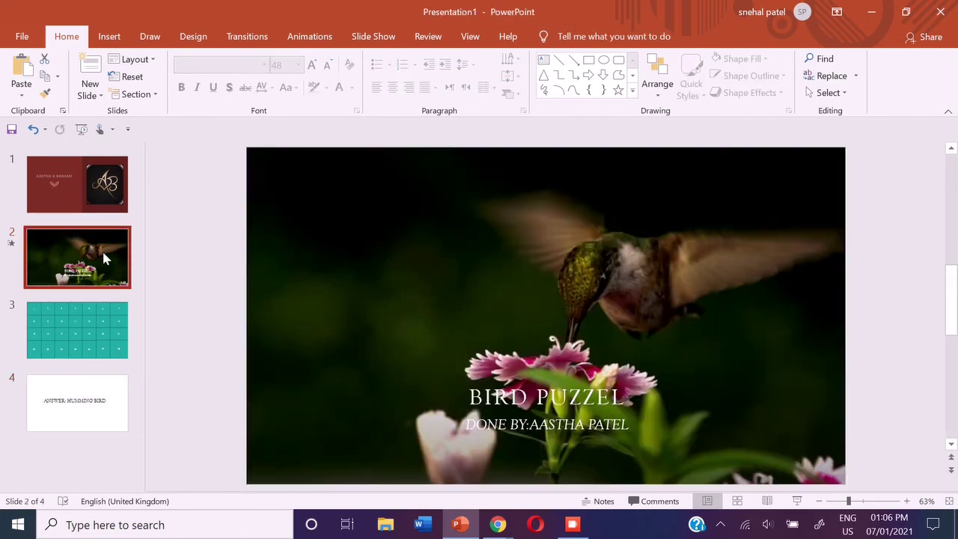
Apply the Wave emphasis animation to the BIRD PUZZEL title and its subtitle
left_click(497, 399)
left_click(321, 34)
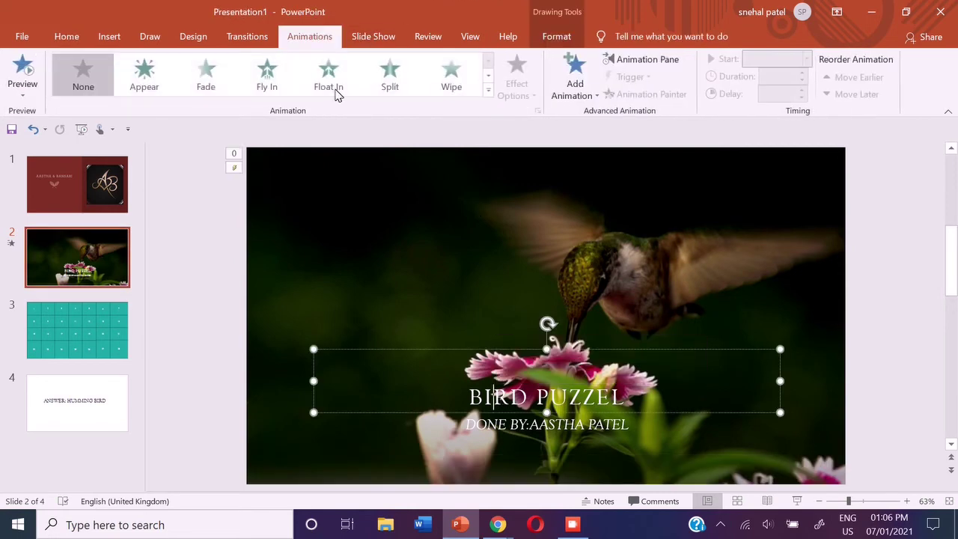
left_click(488, 90)
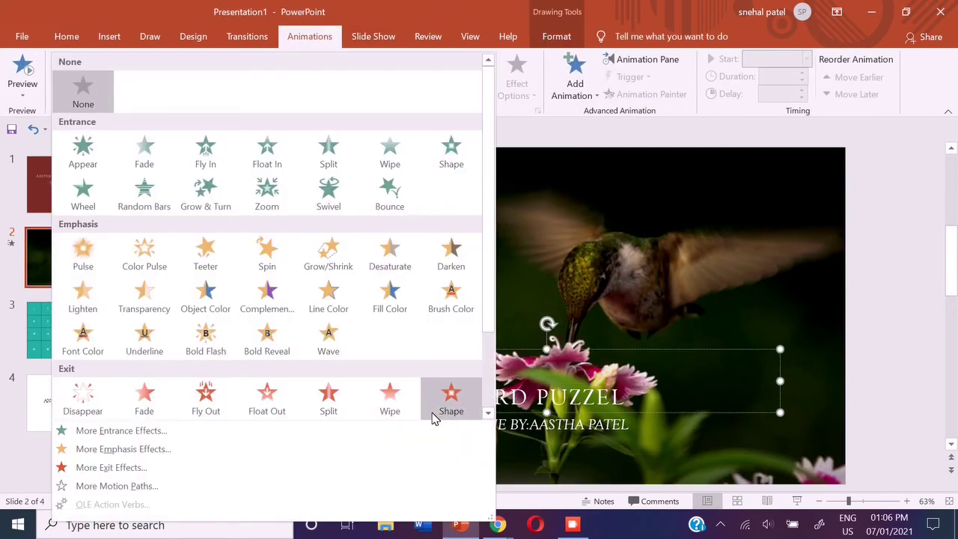
left_click(334, 320)
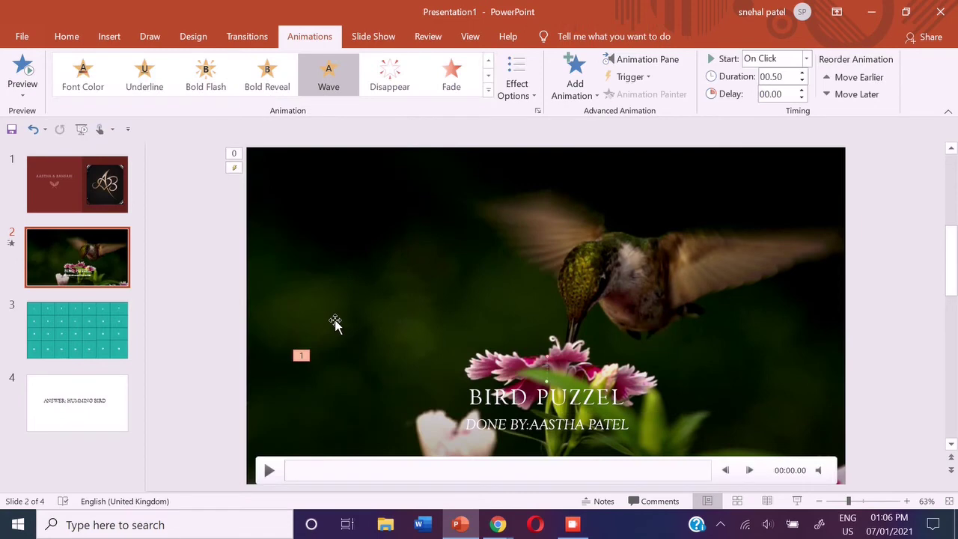
left_click(500, 424)
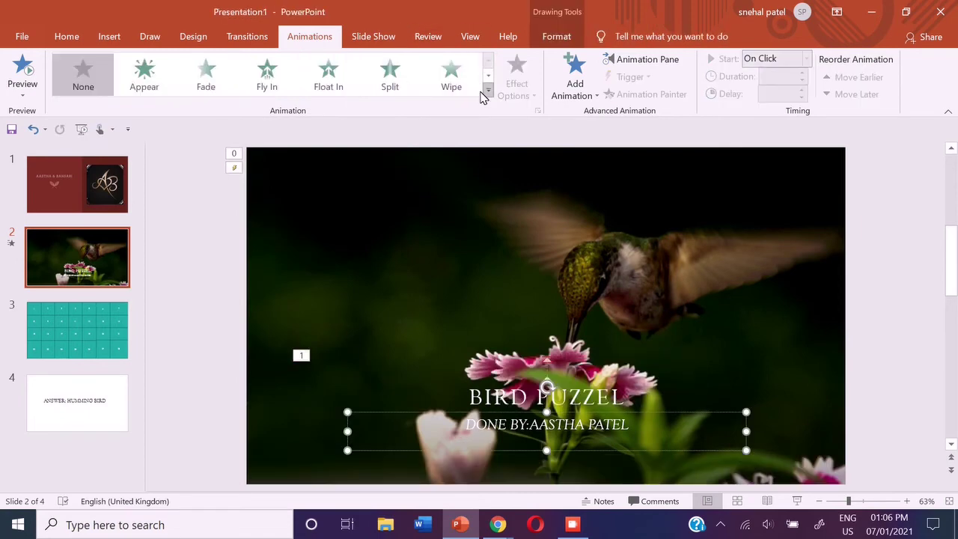
left_click(487, 90)
left_click(325, 353)
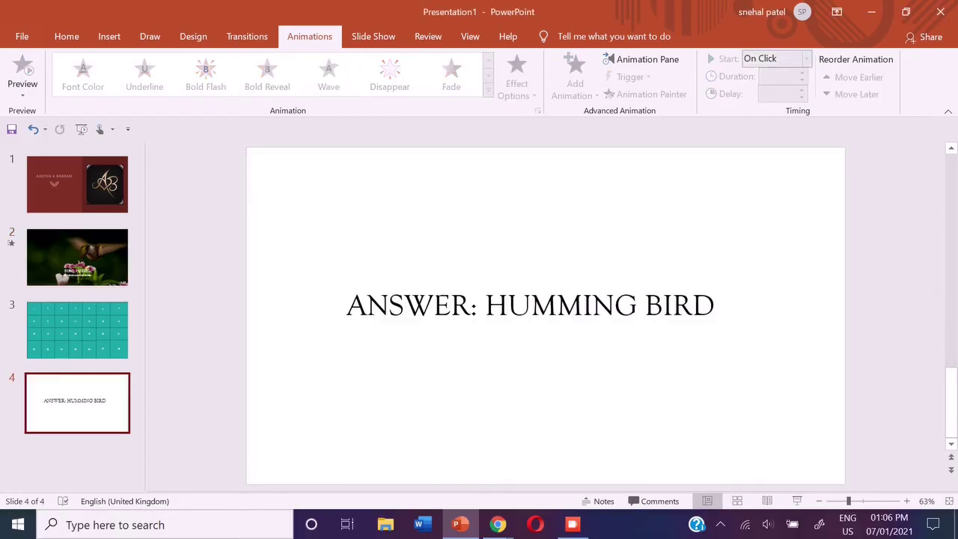
Give the 'ANSWER: HUMMING BIRD' text on slide 4 a Drop entrance effect
left_click(438, 300)
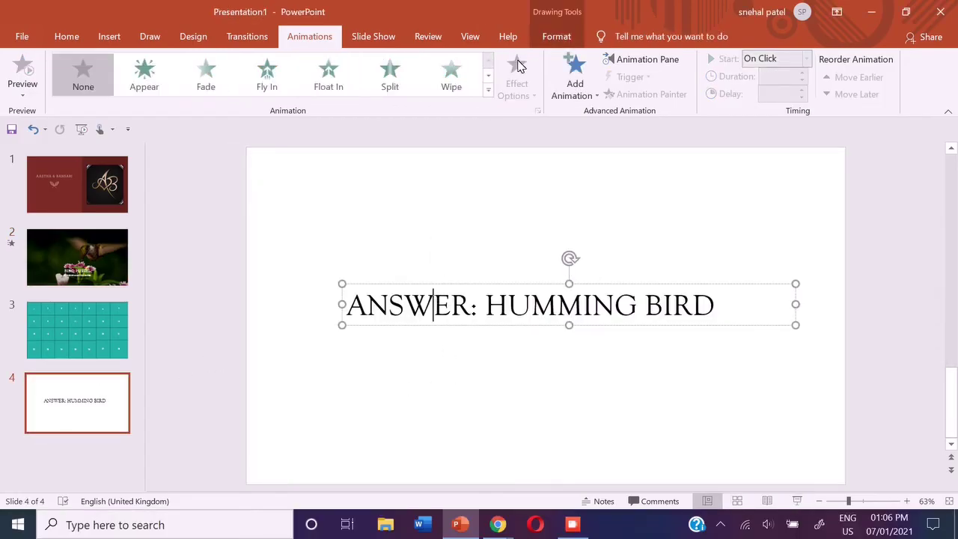
left_click(488, 95)
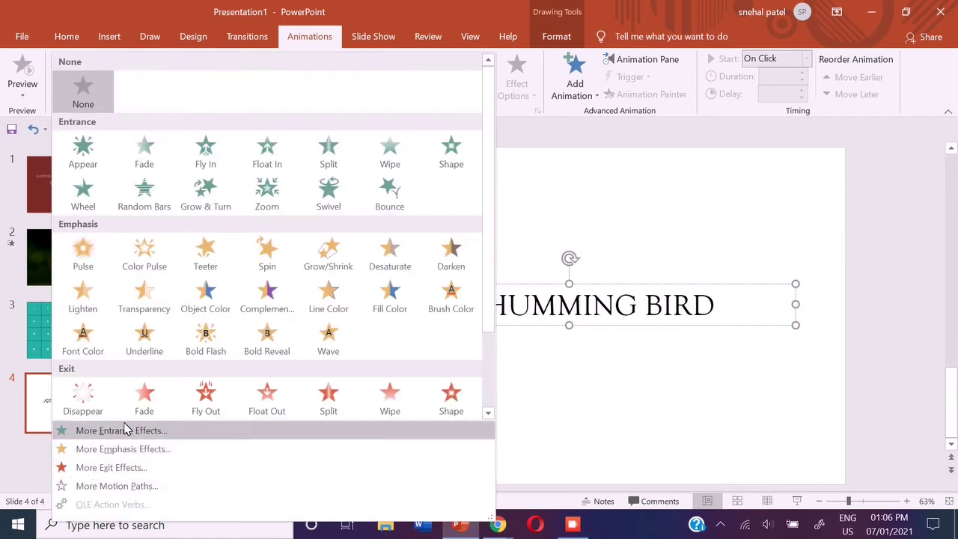
left_click(122, 429)
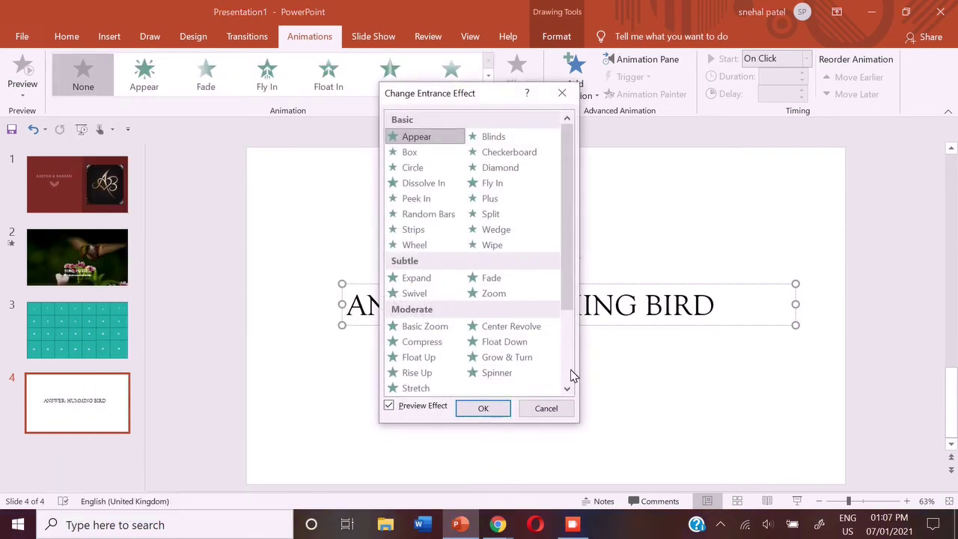
scroll(565, 364, "down", 3)
left_click(495, 342)
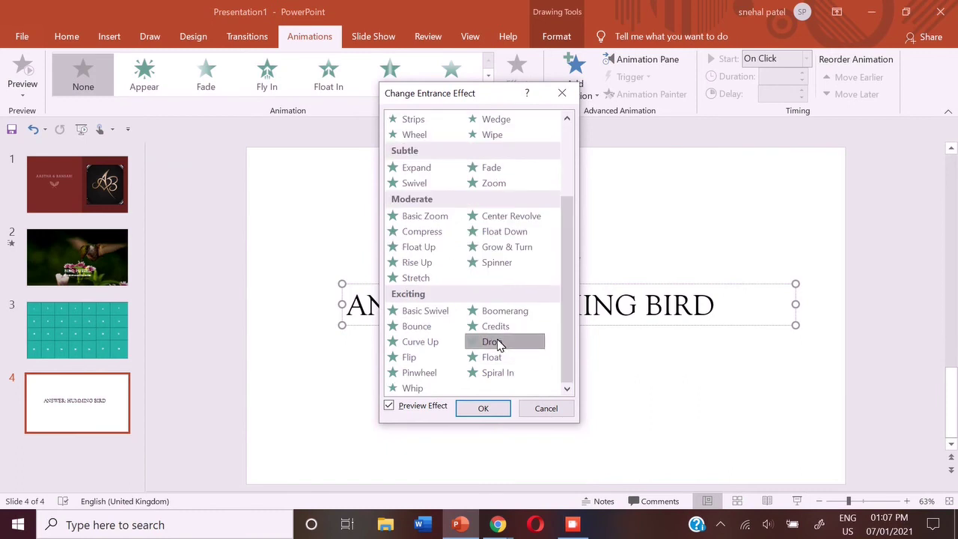
left_click(482, 409)
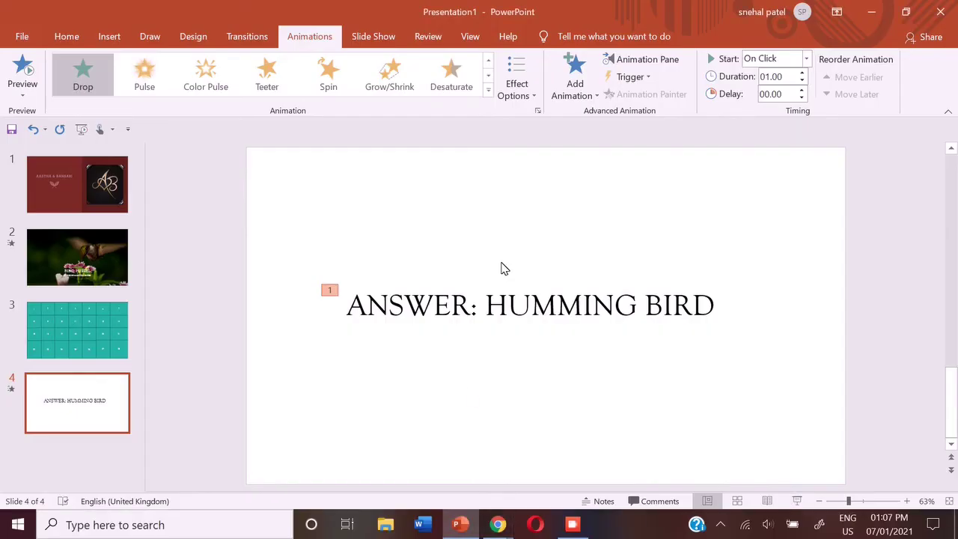
Add a fifth slide and insert the Scrabble-tile 'THANK YOU' photo from an online picture search
left_click(66, 36)
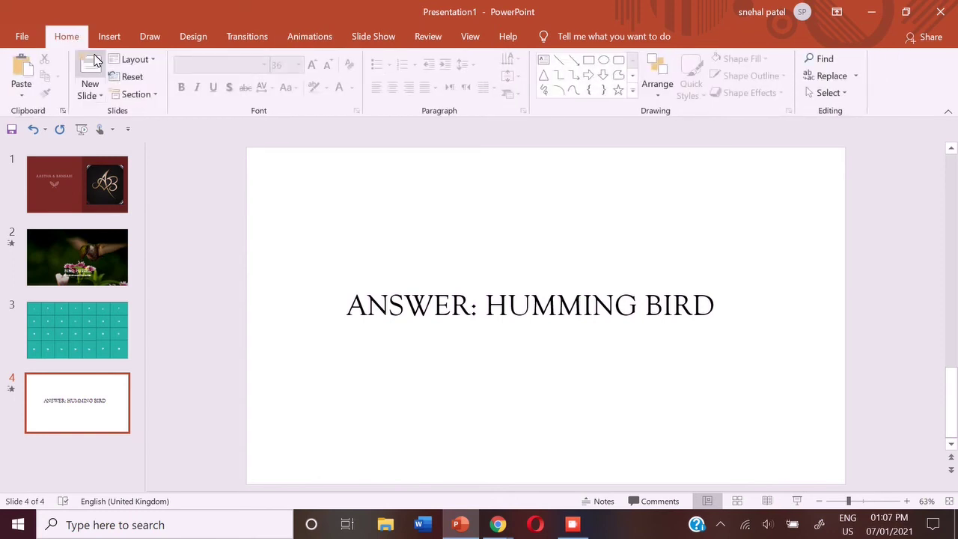
left_click(92, 65)
left_click(109, 36)
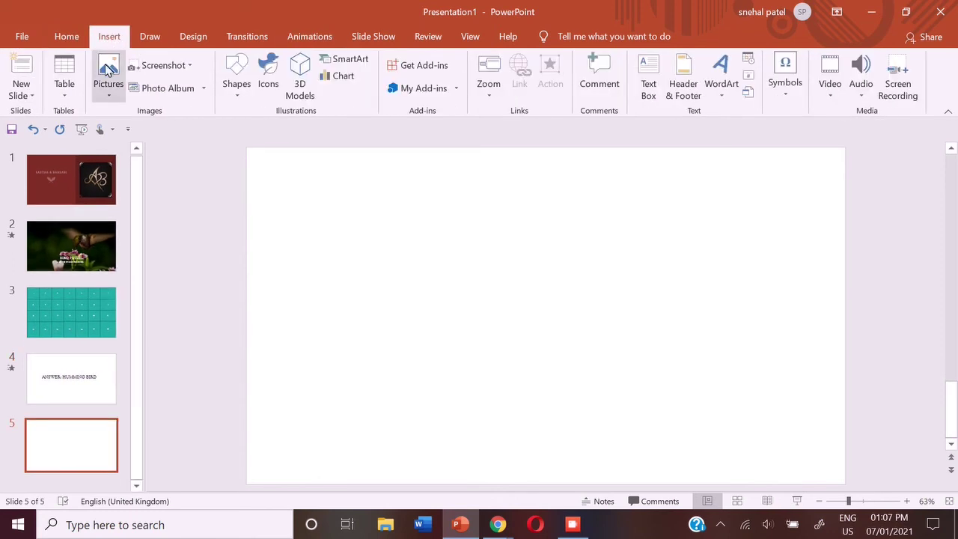
left_click(104, 78)
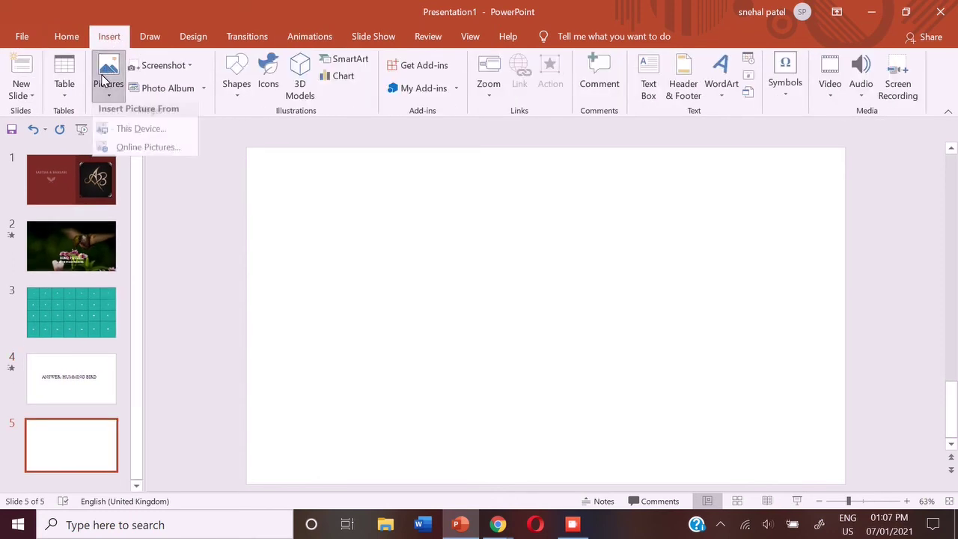
left_click(107, 152)
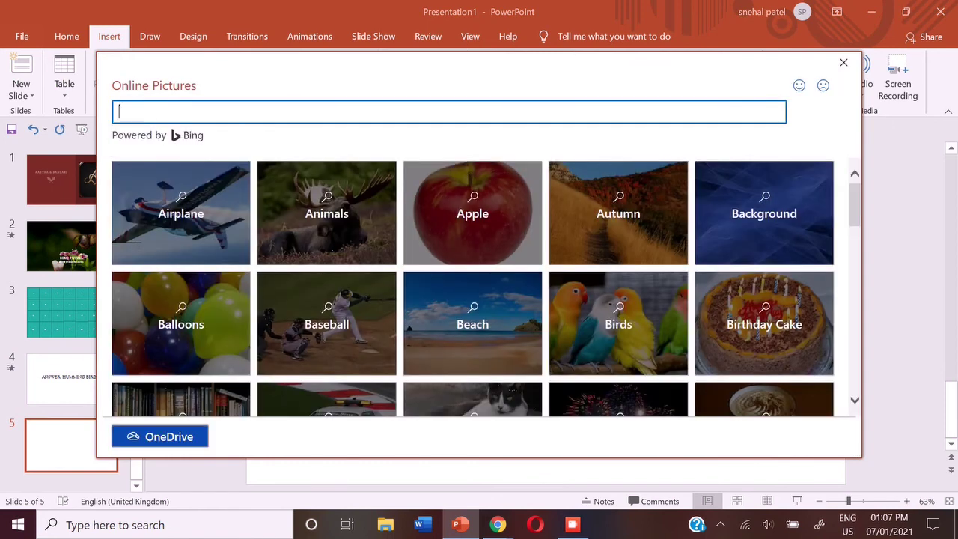
type("THANK YOU")
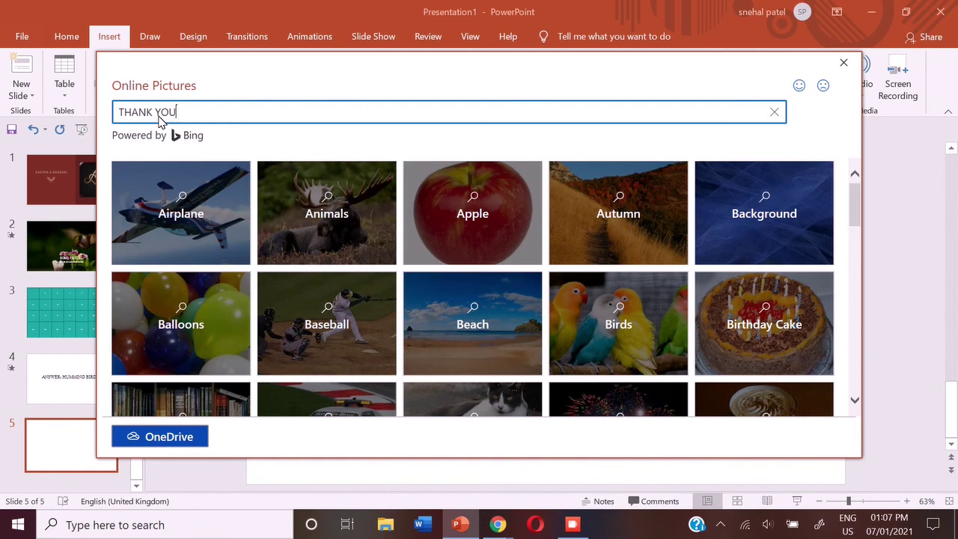
key("Return")
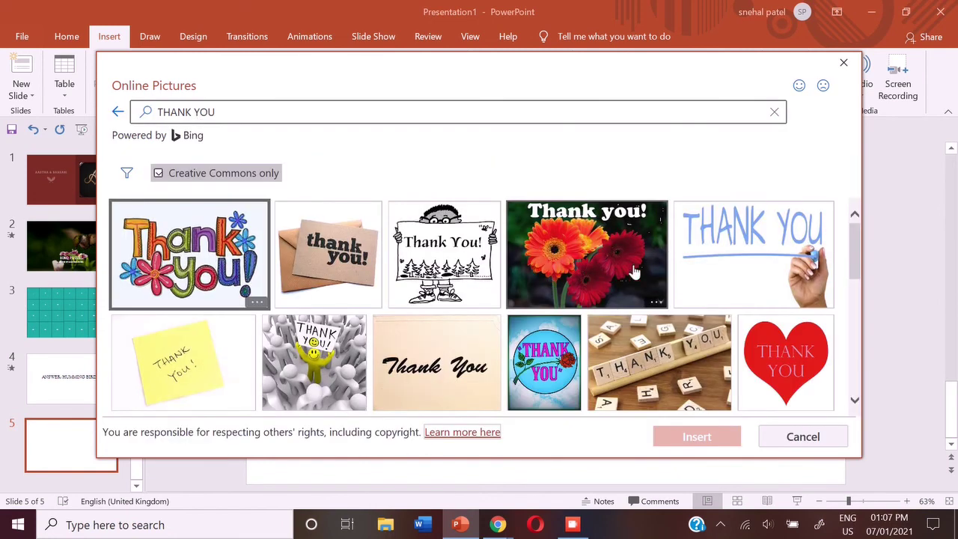
left_click(694, 341)
left_click(711, 436)
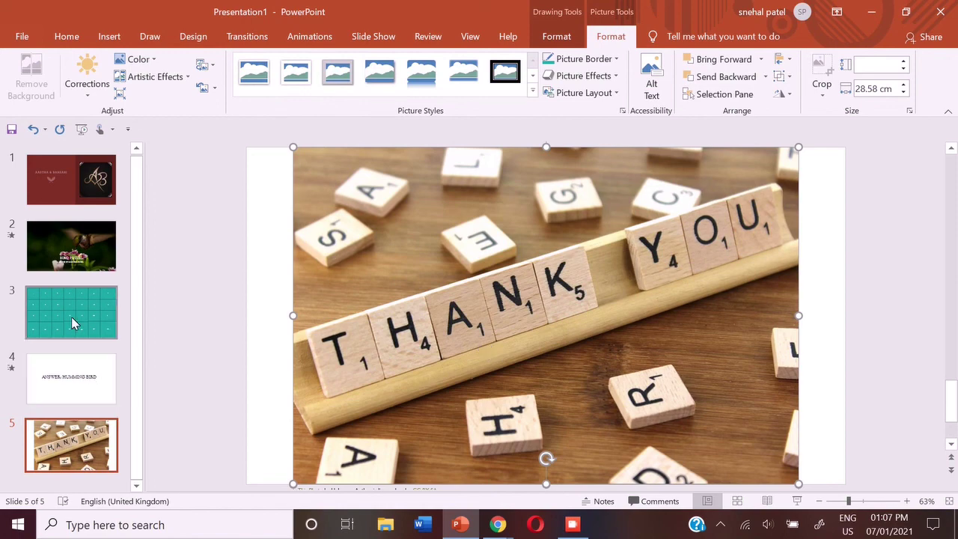
left_click(69, 262)
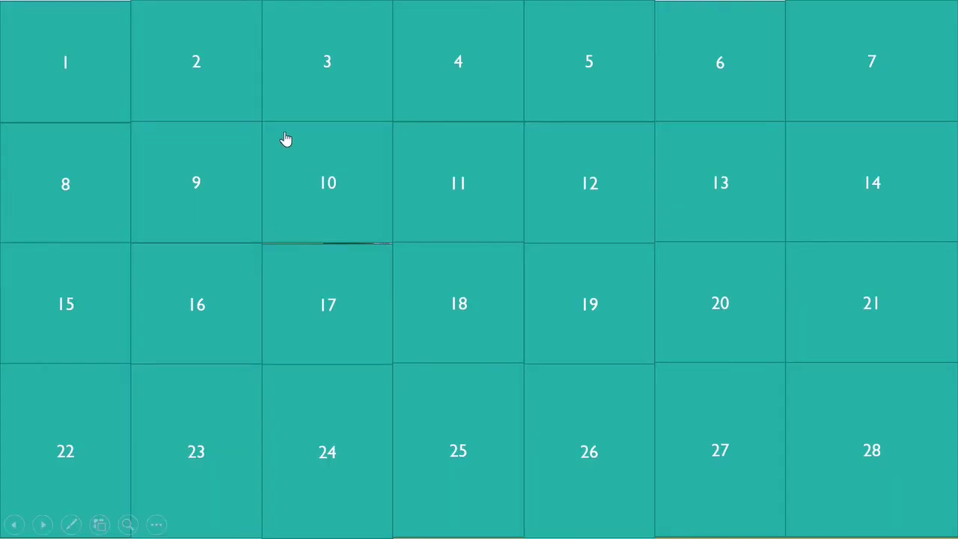
left_click(2, 51)
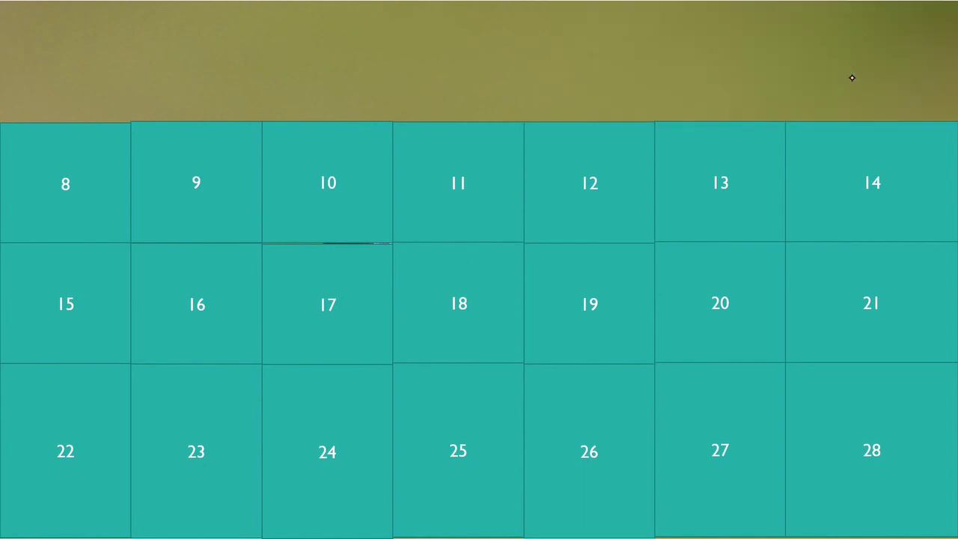
left_click(875, 168)
left_click(707, 216)
left_click(606, 205)
left_click(485, 208)
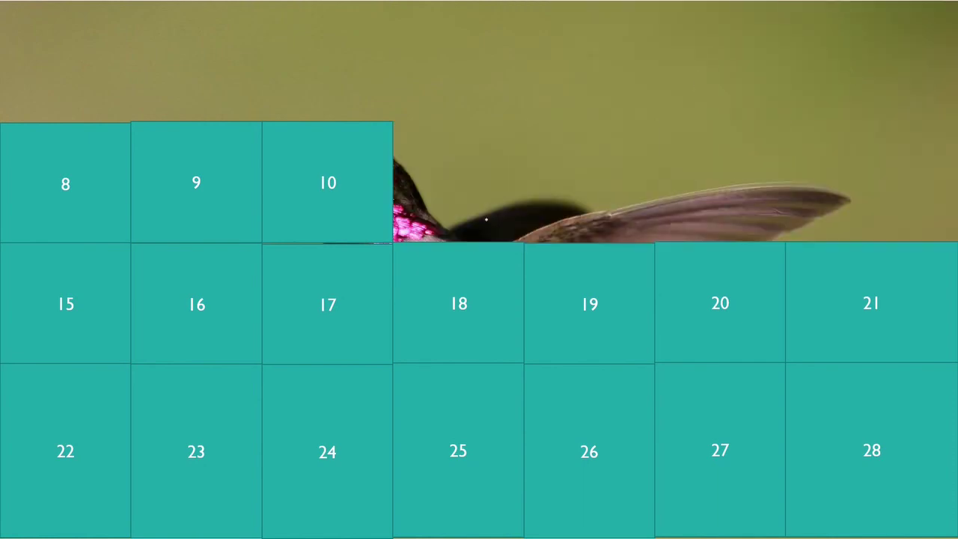